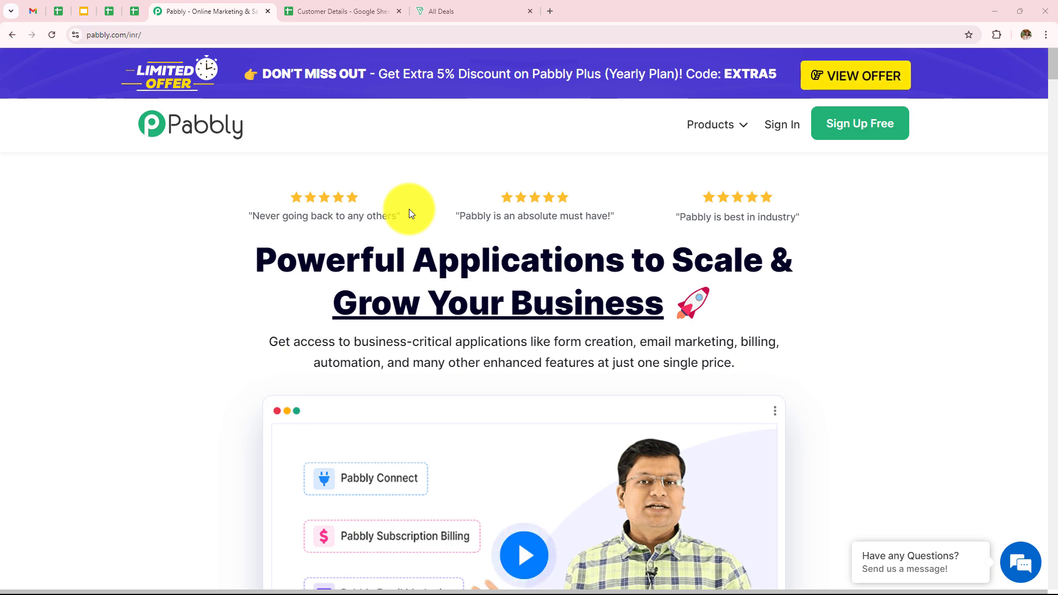
- Glance at the Customer Details spreadsheet and Bigin pipeline tabs, then return to the Pabbly home page
{"action": "left_click", "coordinate": [315, 12]}
{"action": "left_click", "coordinate": [447, 11]}
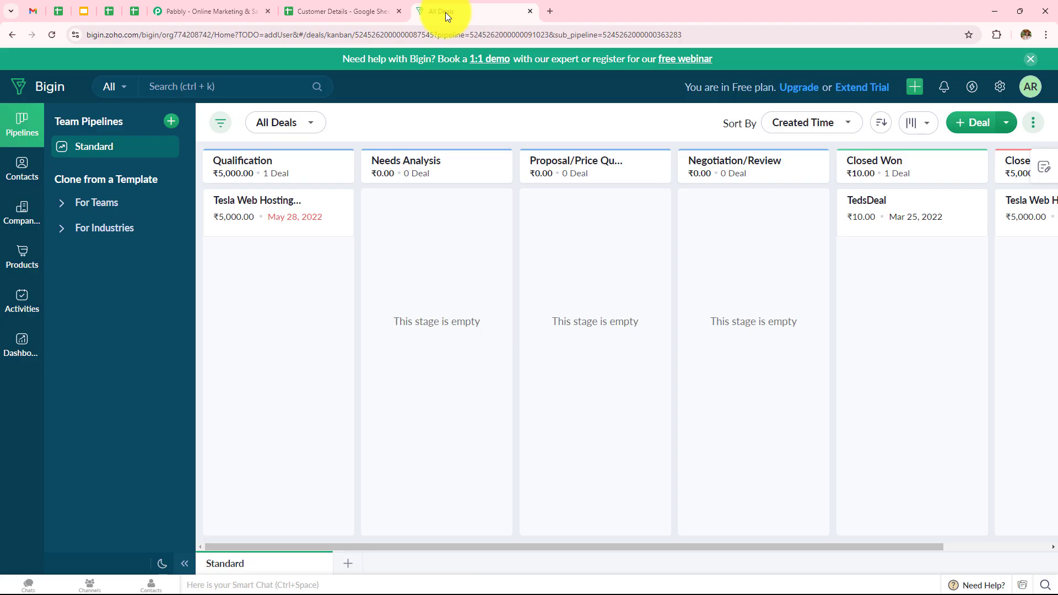
{"action": "left_click", "coordinate": [245, 10]}
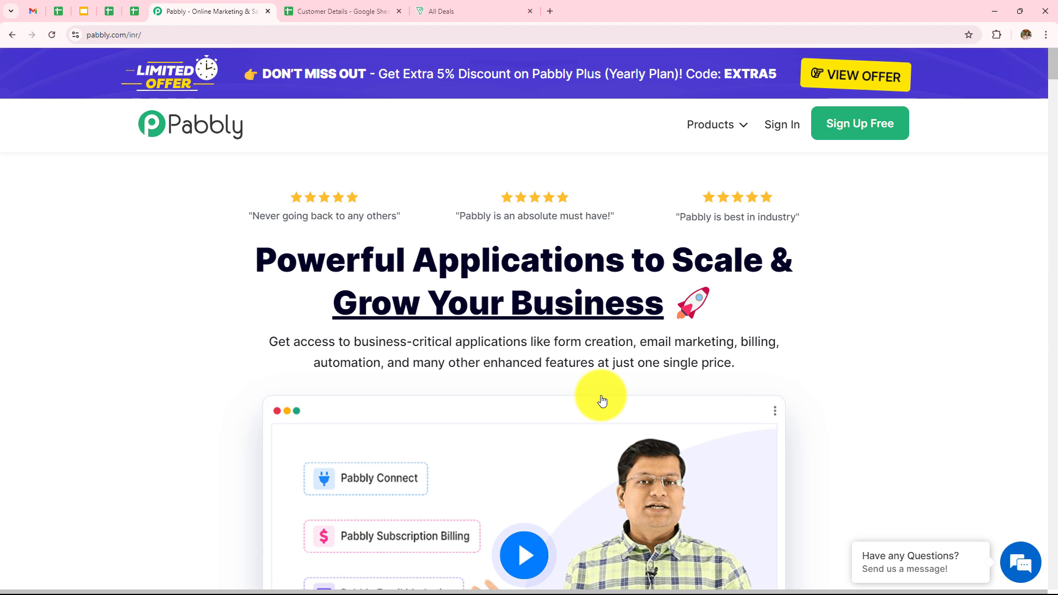
{"action": "left_click", "coordinate": [159, 33]}
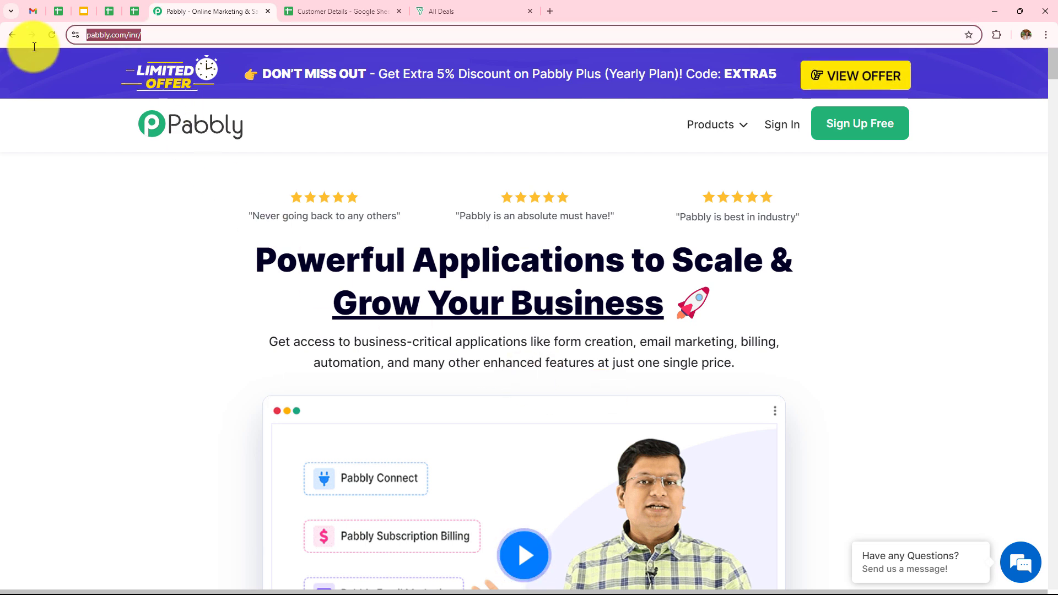
{"action": "left_click", "coordinate": [155, 260]}
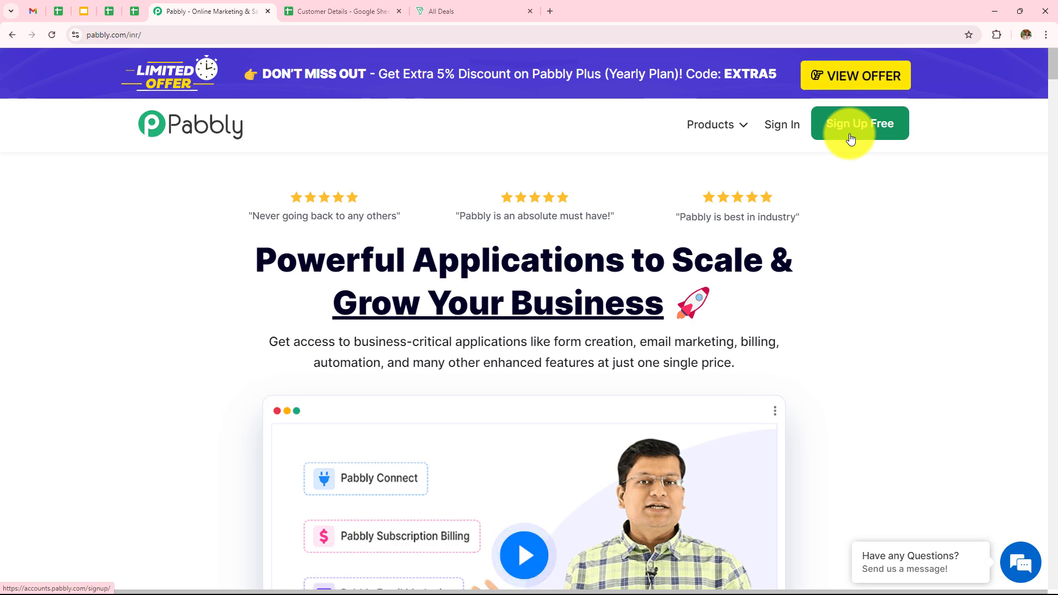
- Sign in and launch Pabbly Connect, reviewing the 3000/36 task usage and 62 listed workflows
{"action": "left_click", "coordinate": [783, 127]}
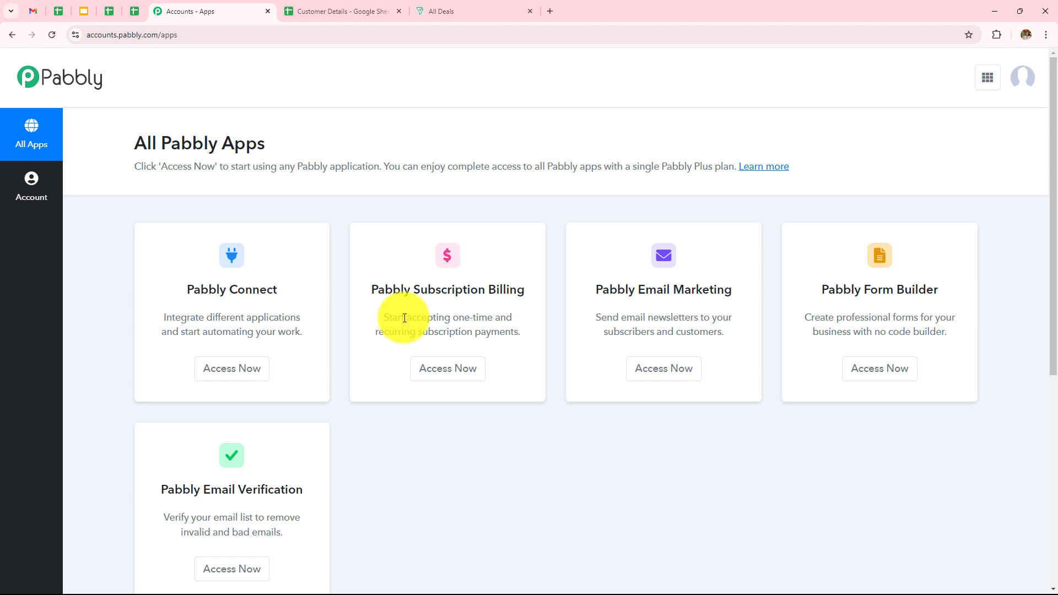
{"action": "left_click", "coordinate": [230, 369]}
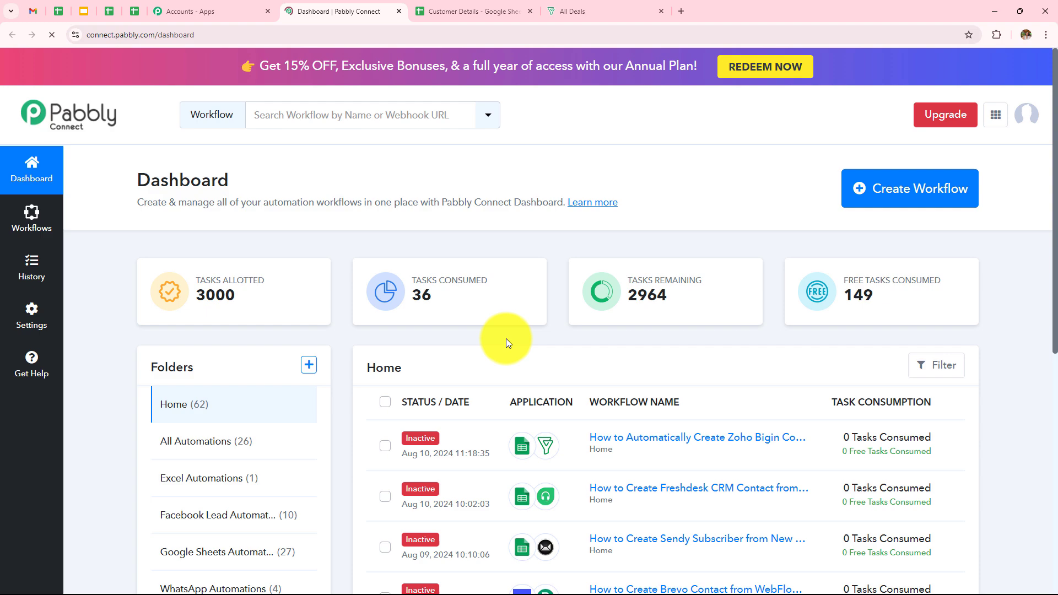
{"action": "scroll", "coordinate": [506, 341], "scroll_direction": "down", "scroll_amount": 3}
{"action": "scroll", "coordinate": [514, 342], "scroll_direction": "down", "scroll_amount": 5}
{"action": "scroll", "coordinate": [515, 342], "scroll_direction": "up", "scroll_amount": 6}
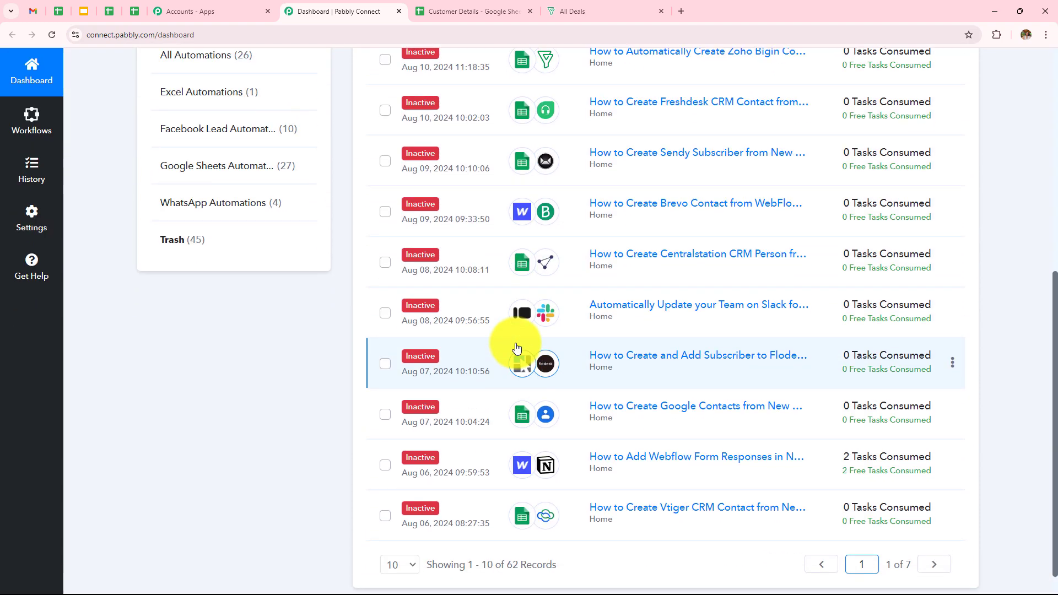
{"action": "scroll", "coordinate": [562, 344], "scroll_direction": "down", "scroll_amount": 3}
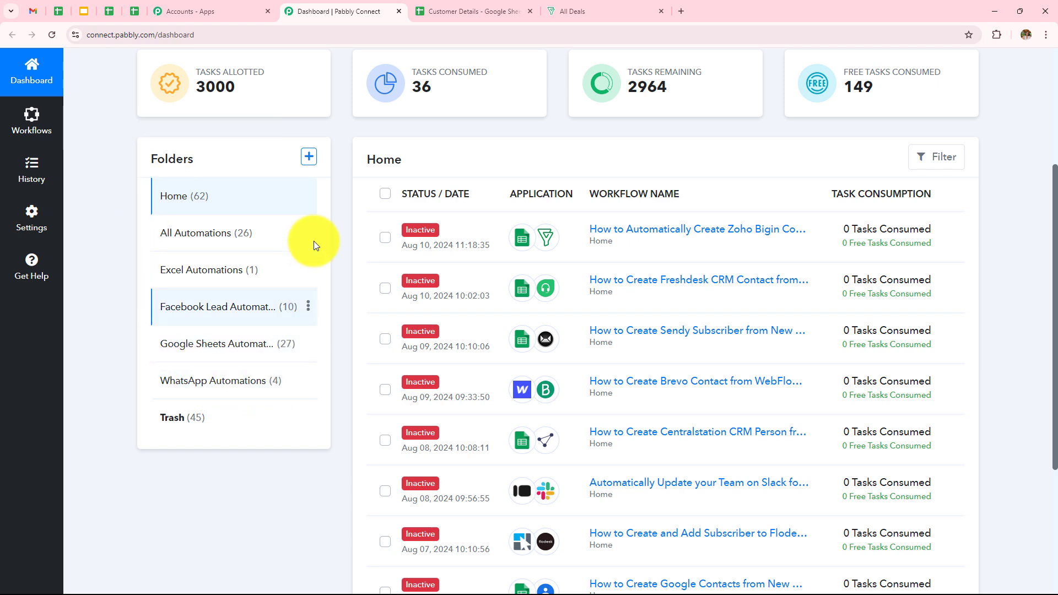
{"action": "scroll", "coordinate": [233, 397], "scroll_direction": "up", "scroll_amount": 4}
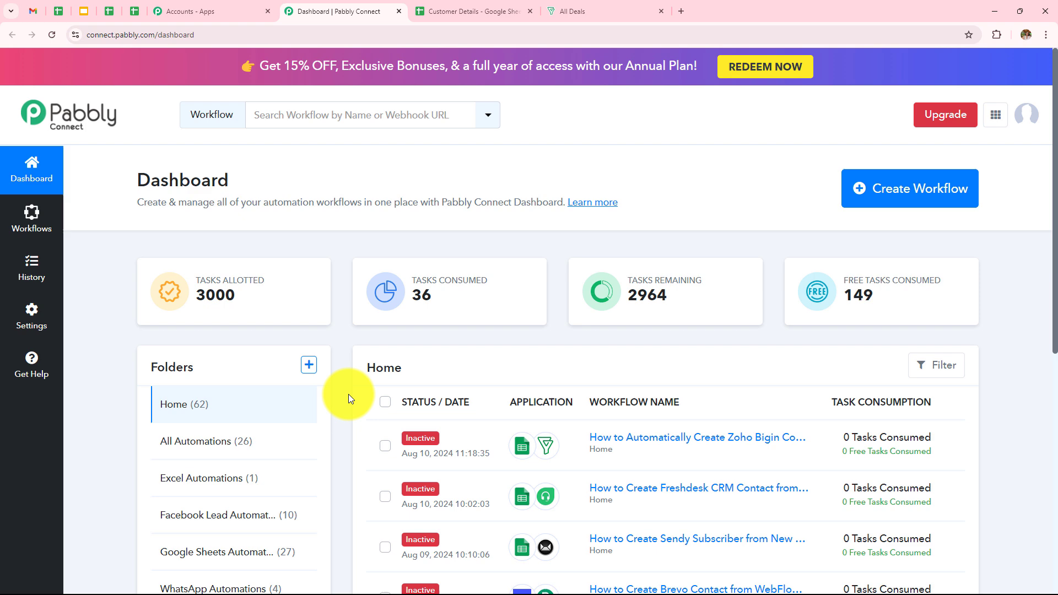
- Create a workflow named 'How to Automatically Create Zoho Bigin Contact from Google Sheets' under Google Sheets Automations
{"action": "left_click", "coordinate": [310, 367]}
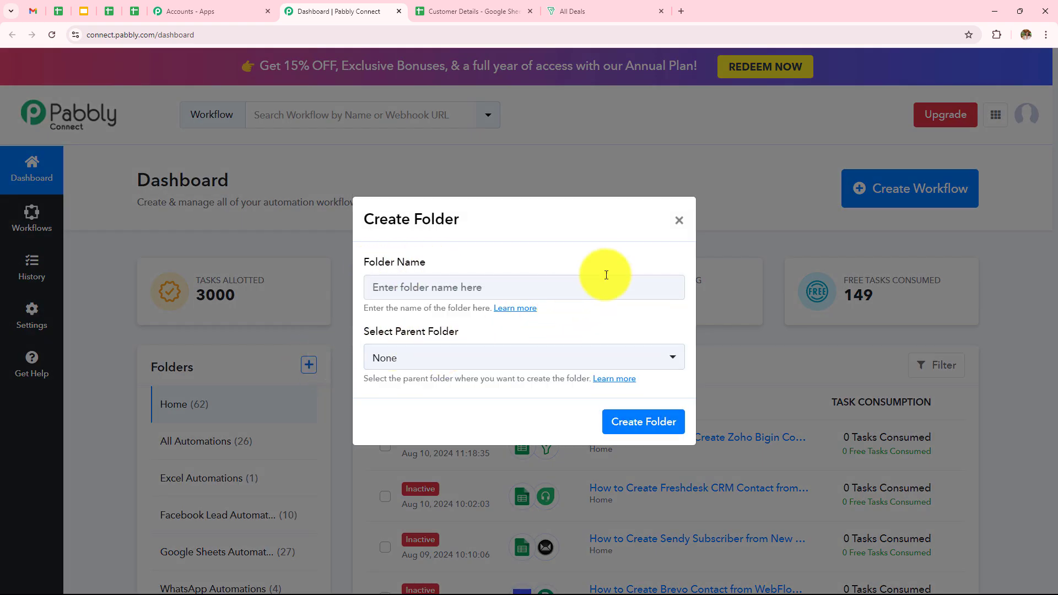
{"action": "left_click", "coordinate": [680, 223]}
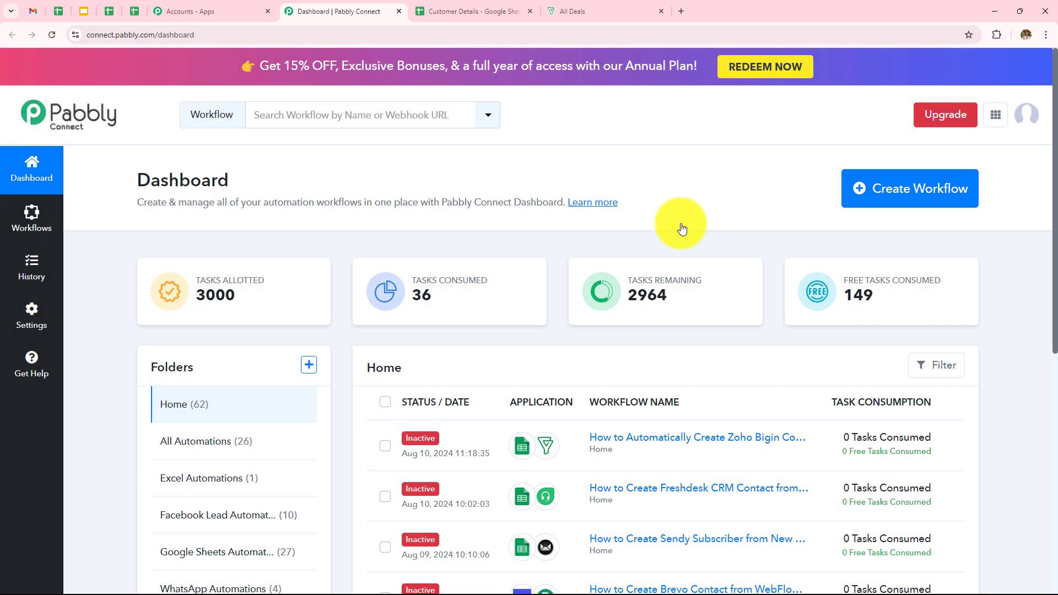
{"action": "left_click", "coordinate": [929, 205]}
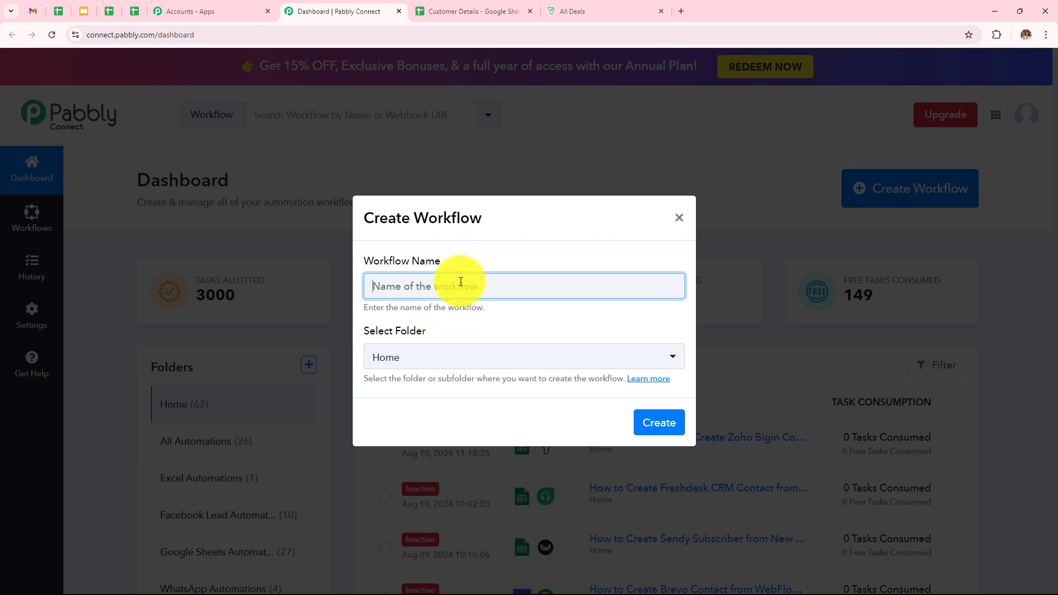
{"action": "key", "text": "ctrl+v"}
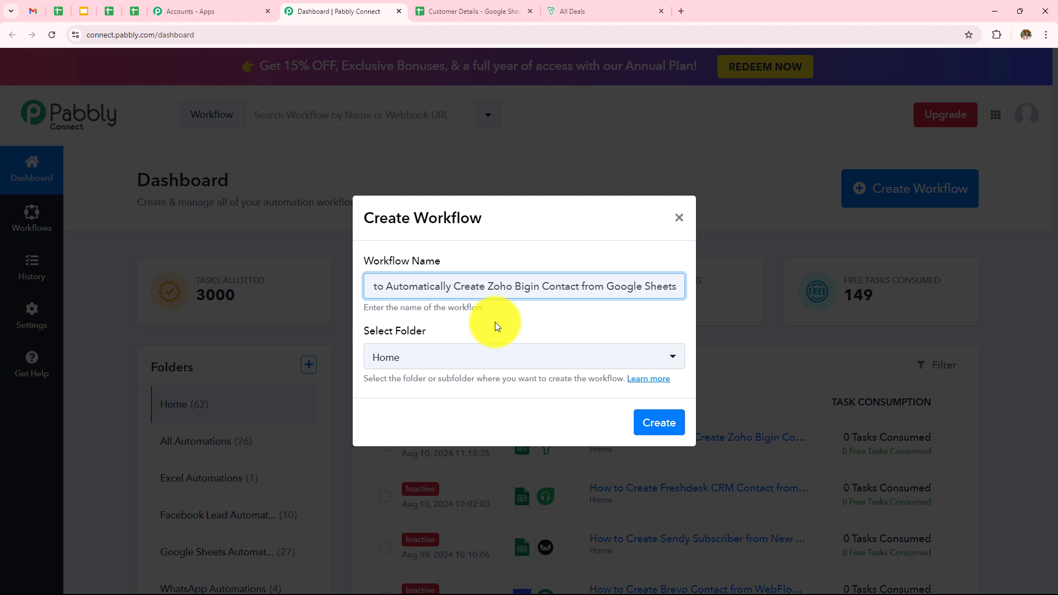
{"action": "left_click", "coordinate": [544, 359]}
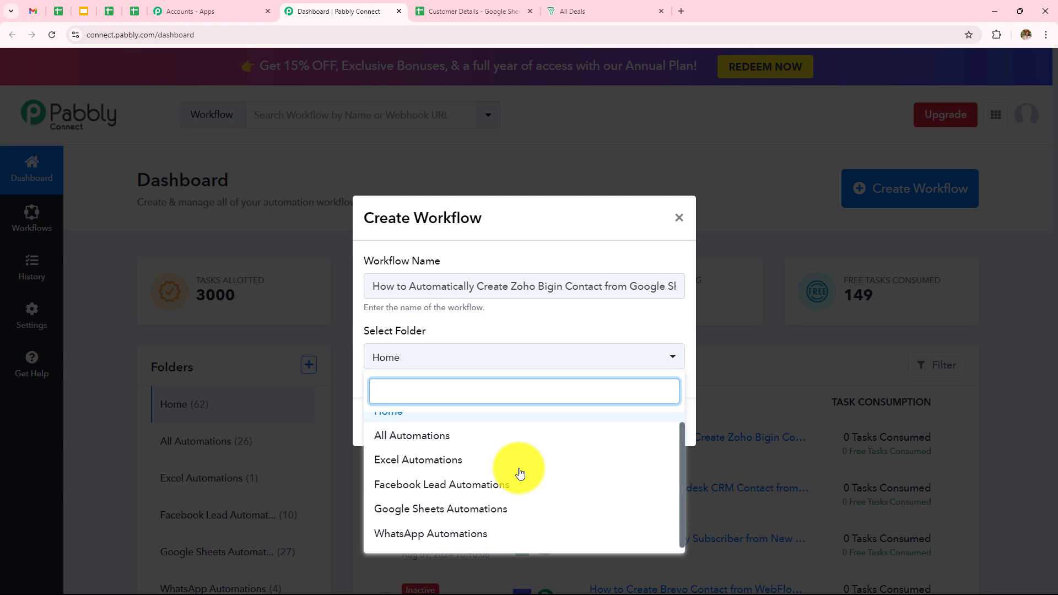
{"action": "left_click", "coordinate": [526, 512]}
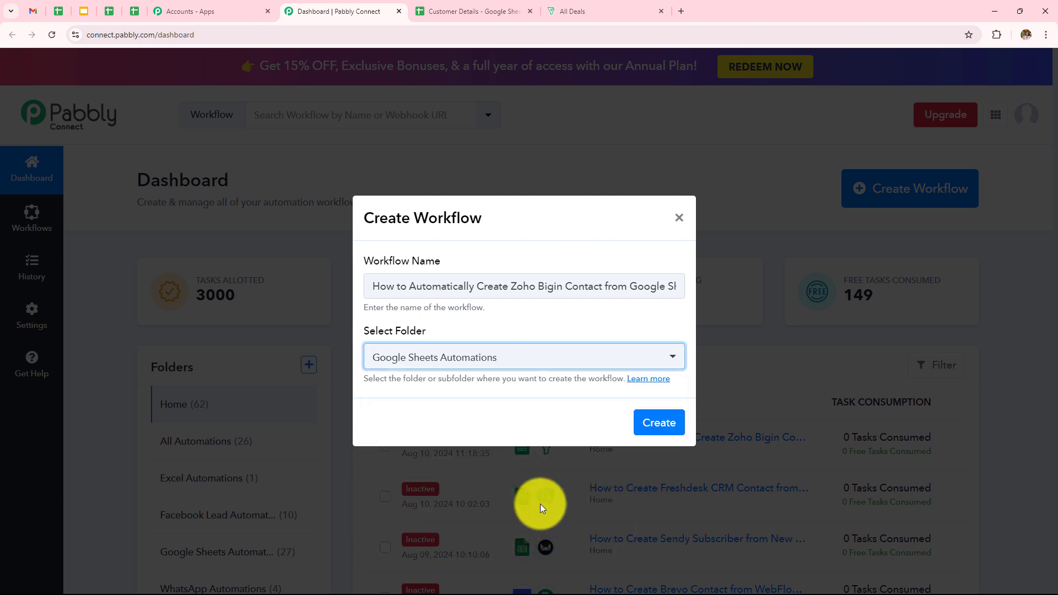
{"action": "left_click", "coordinate": [657, 422]}
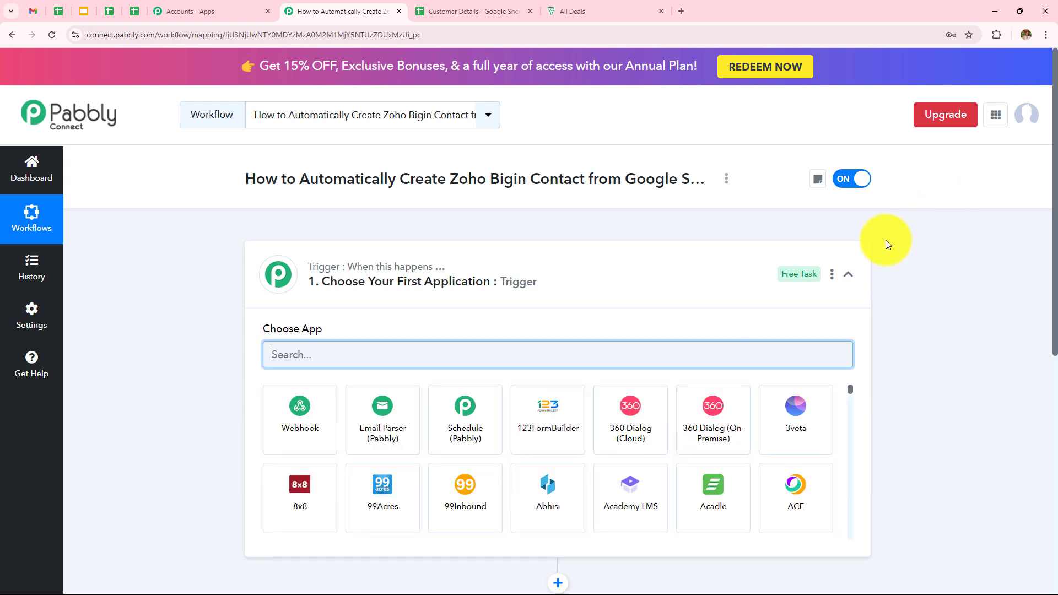
- Set the trigger app to Google Sheets with the New or Updated Spreadsheet Row event
{"action": "left_click", "coordinate": [848, 278]}
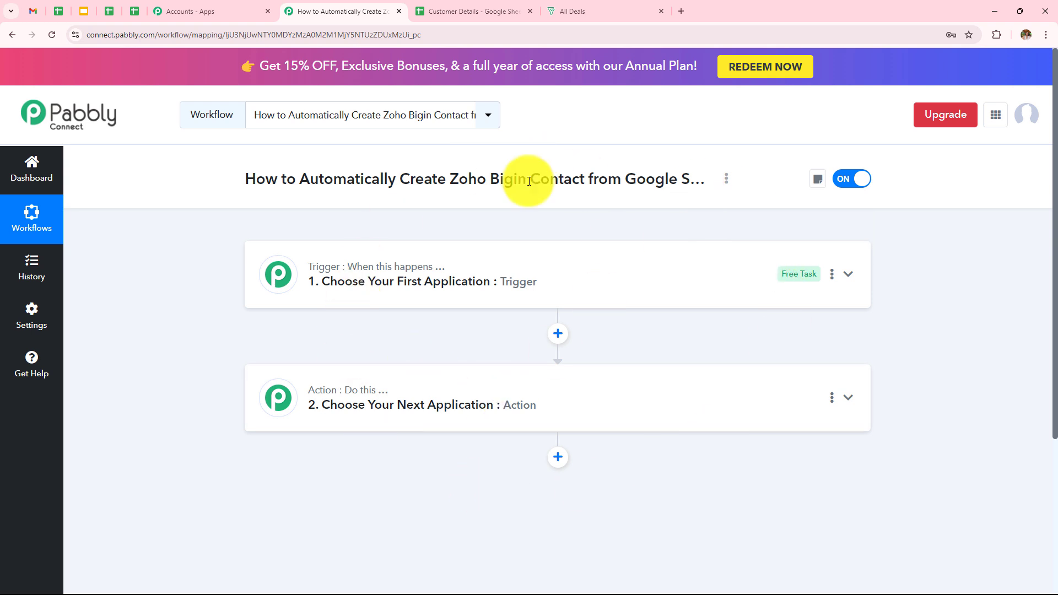
{"action": "left_click", "coordinate": [500, 294]}
{"action": "left_click", "coordinate": [508, 343]}
{"action": "type", "text": "Googl"}
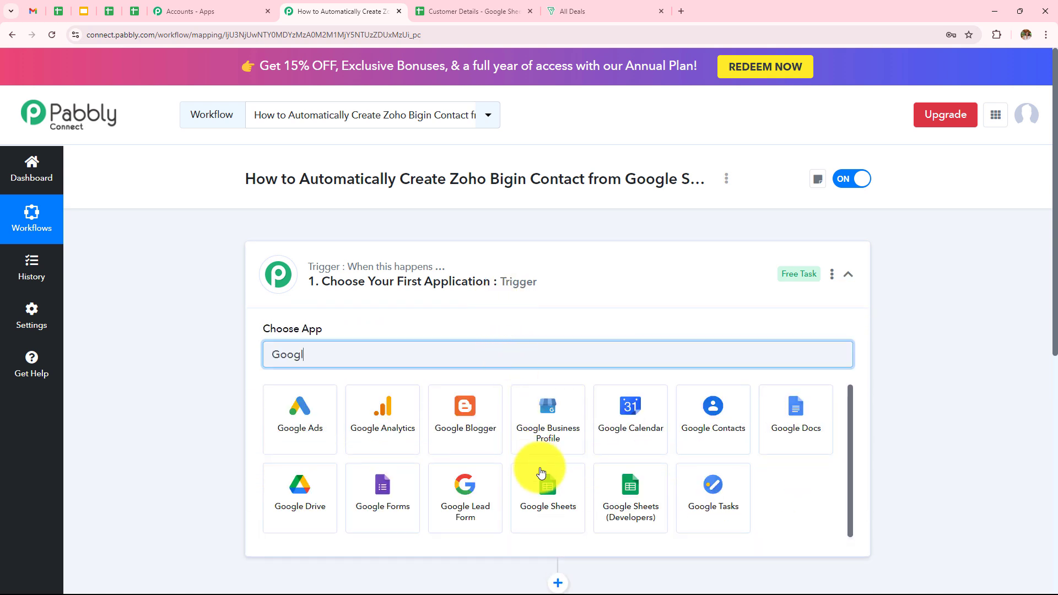
{"action": "left_click", "coordinate": [548, 480]}
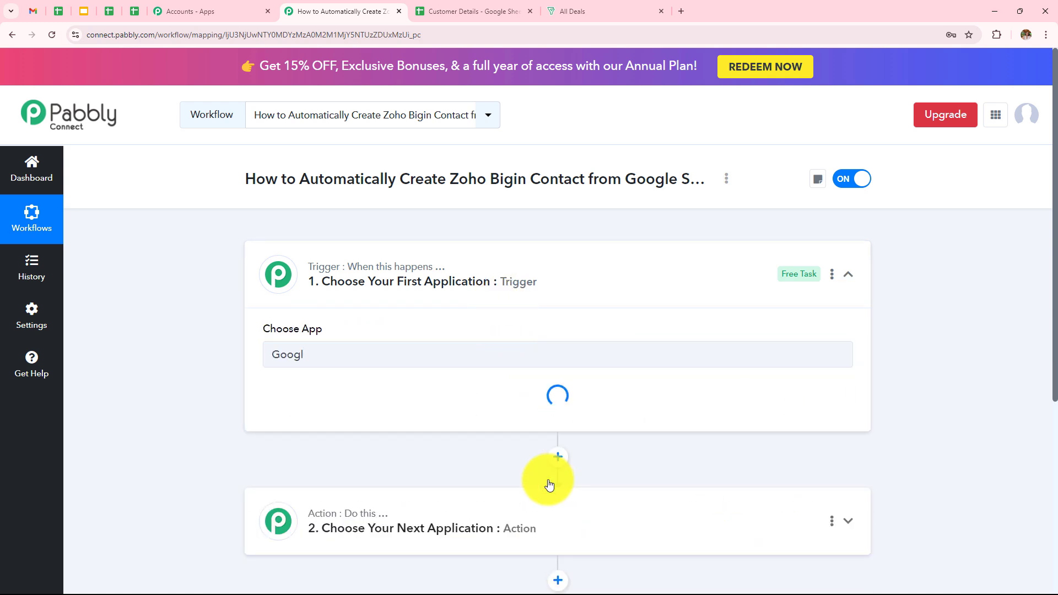
{"action": "left_click", "coordinate": [342, 418]}
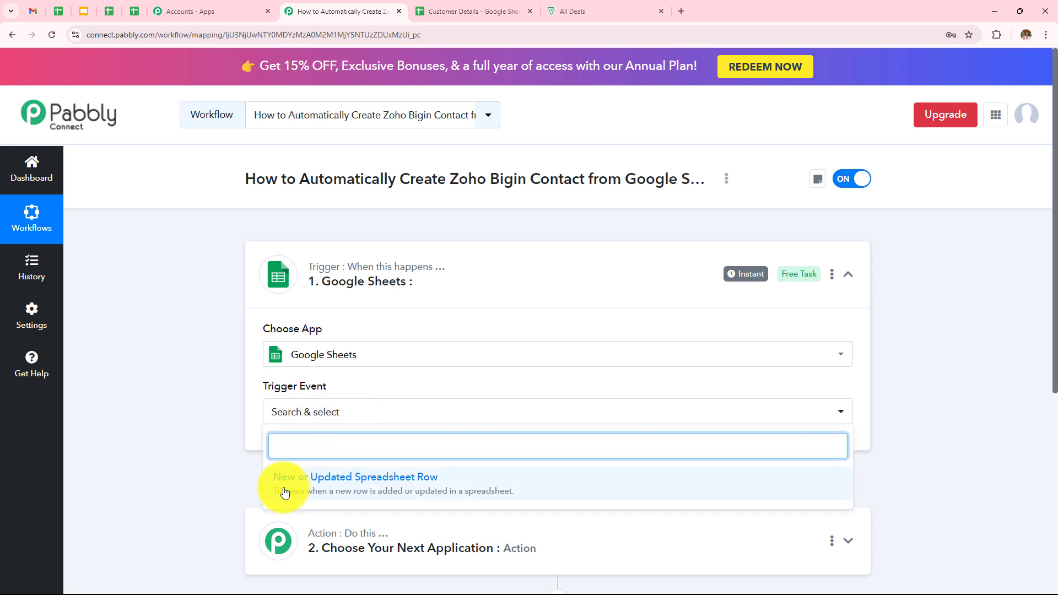
{"action": "left_click", "coordinate": [351, 491]}
{"action": "scroll", "coordinate": [588, 357], "scroll_direction": "down", "scroll_amount": 1}
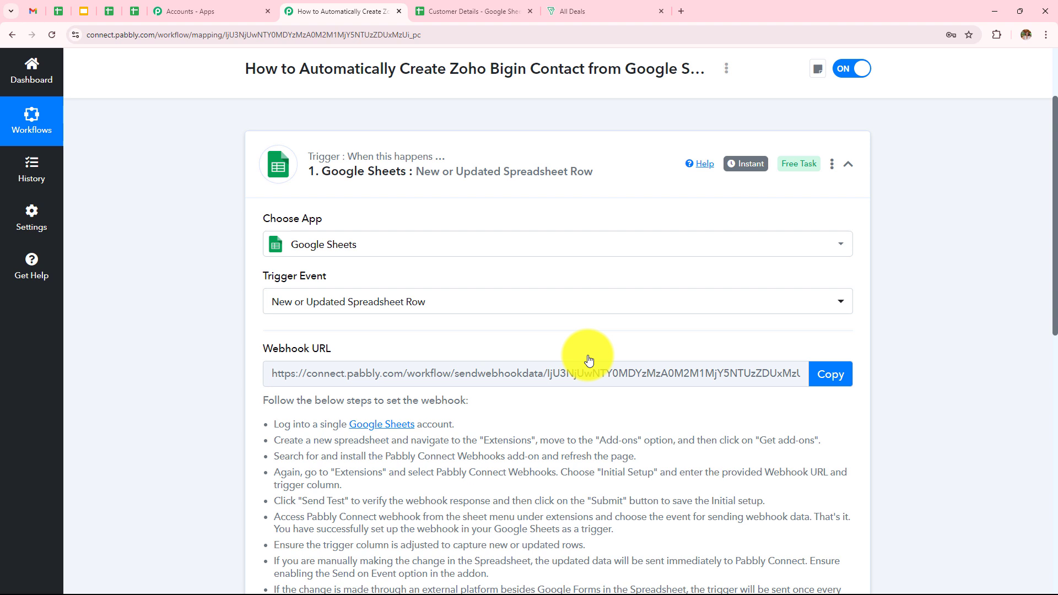
{"action": "scroll", "coordinate": [588, 360], "scroll_direction": "down", "scroll_amount": 1}
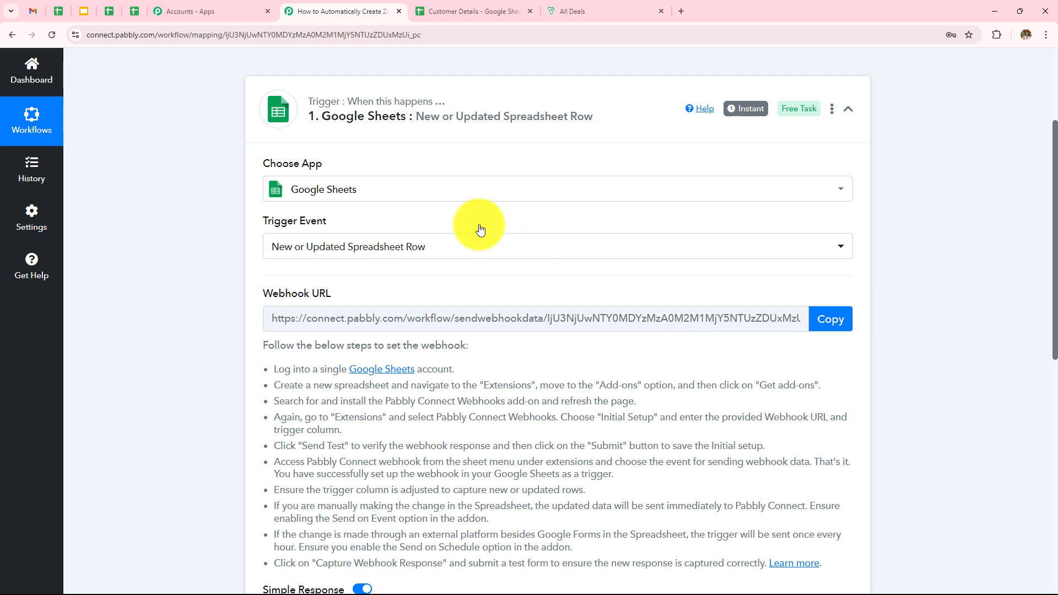
{"action": "left_click", "coordinate": [472, 10]}
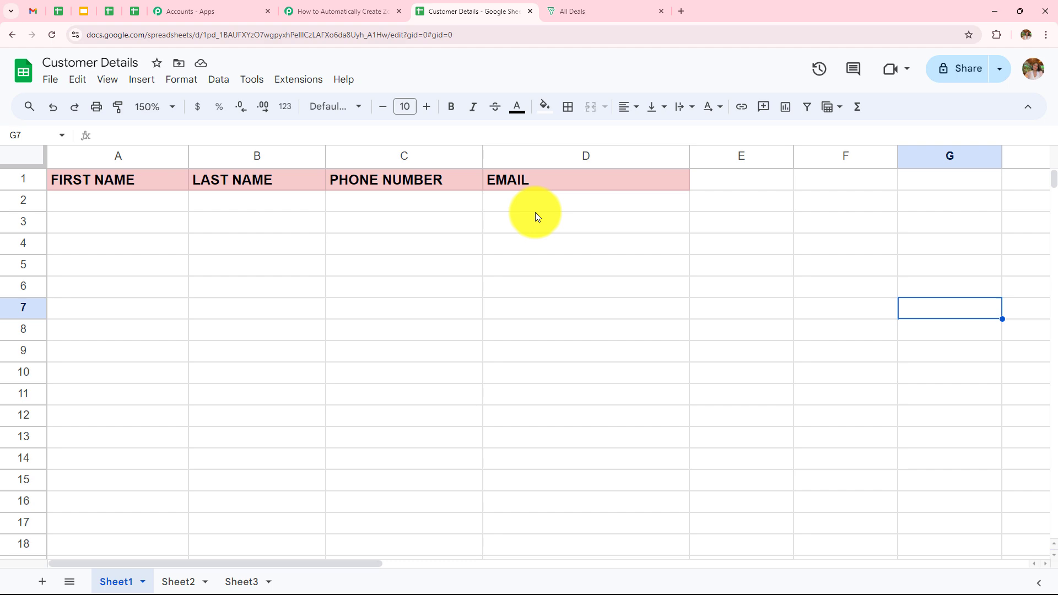
{"action": "left_click", "coordinate": [336, 13]}
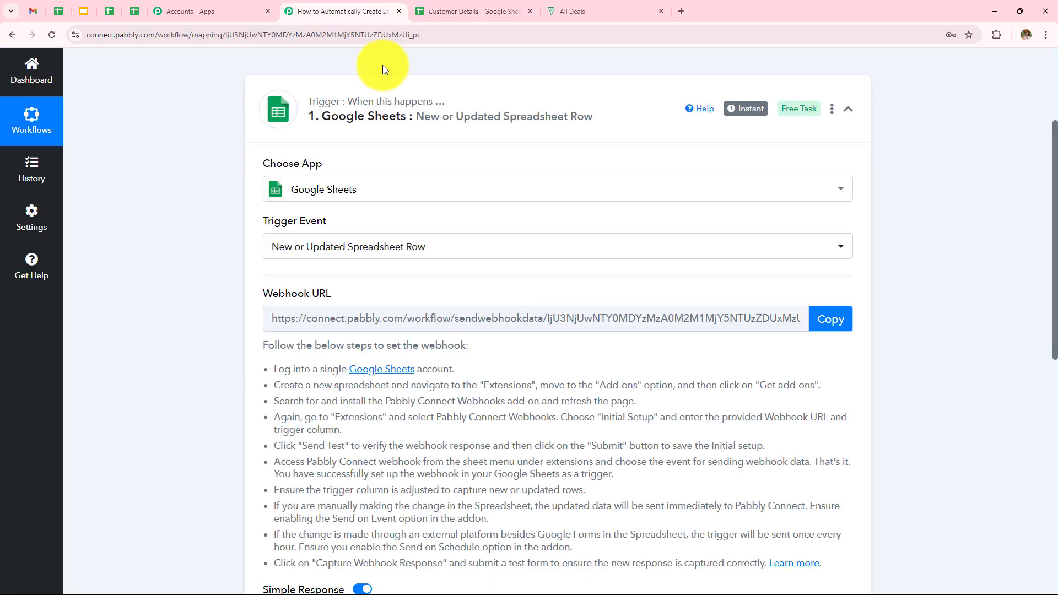
{"action": "left_click_drag", "start_coordinate": [283, 315], "coordinate": [823, 511]}
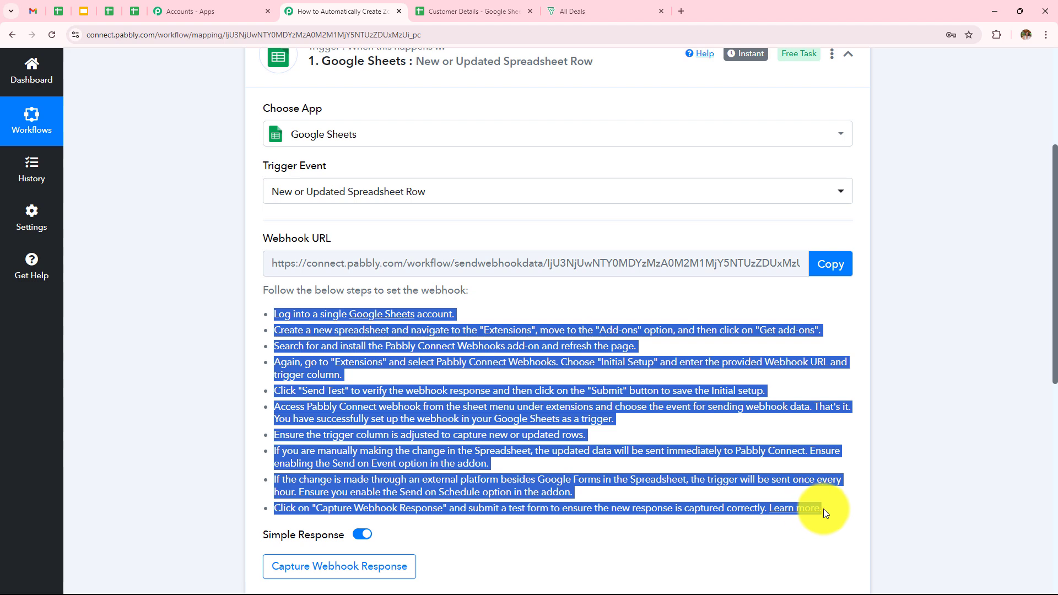
{"action": "left_click", "coordinate": [971, 371]}
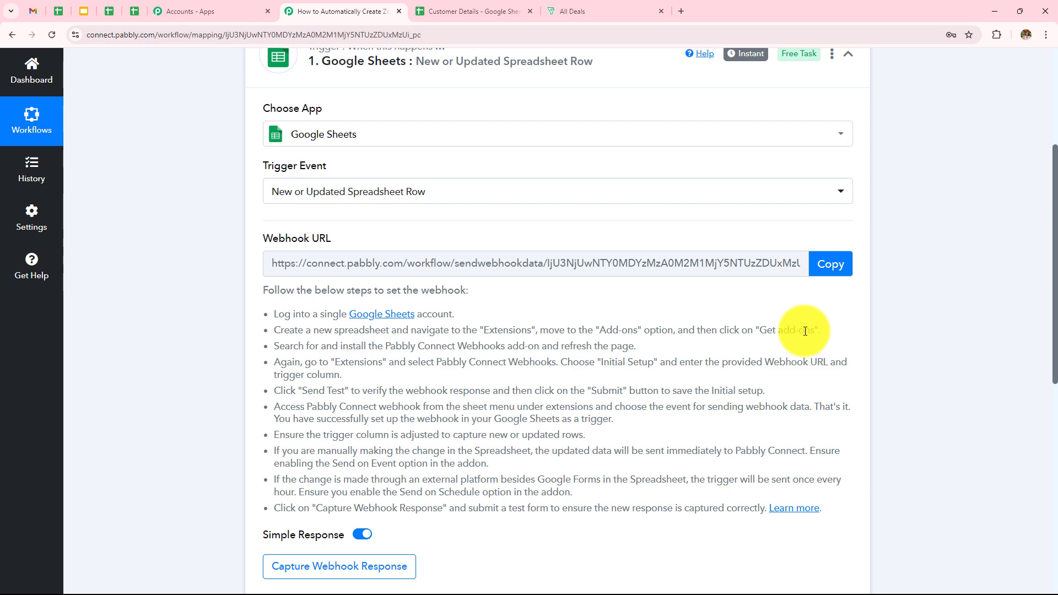
- Open the Customer Details sheet's add-on marketplace and review the Pabbly webhook setup steps
{"action": "left_click", "coordinate": [503, 9]}
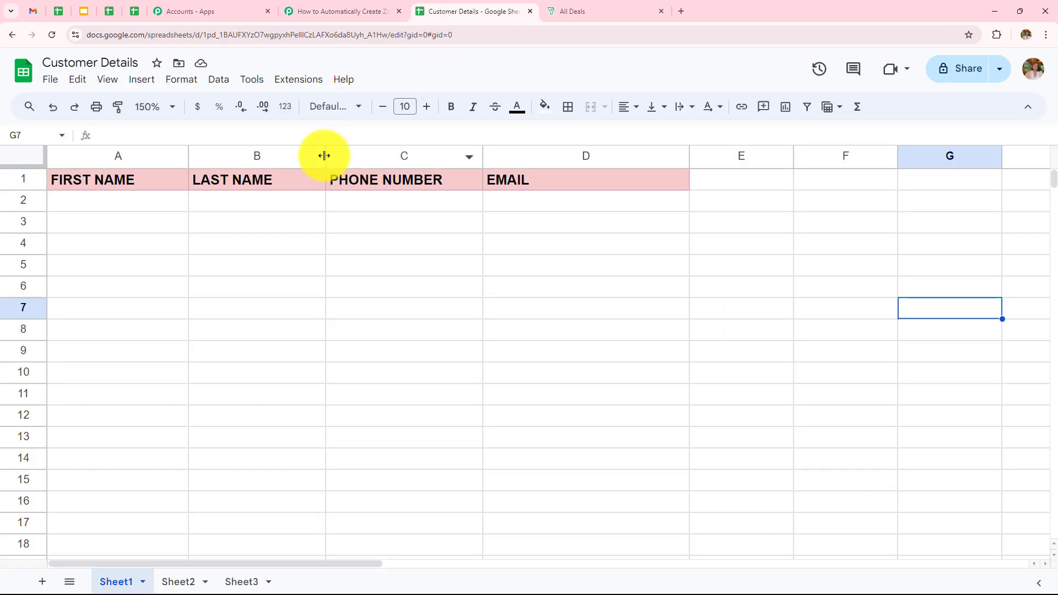
{"action": "left_click", "coordinate": [286, 82]}
{"action": "mouse_move", "coordinate": [297, 105]}
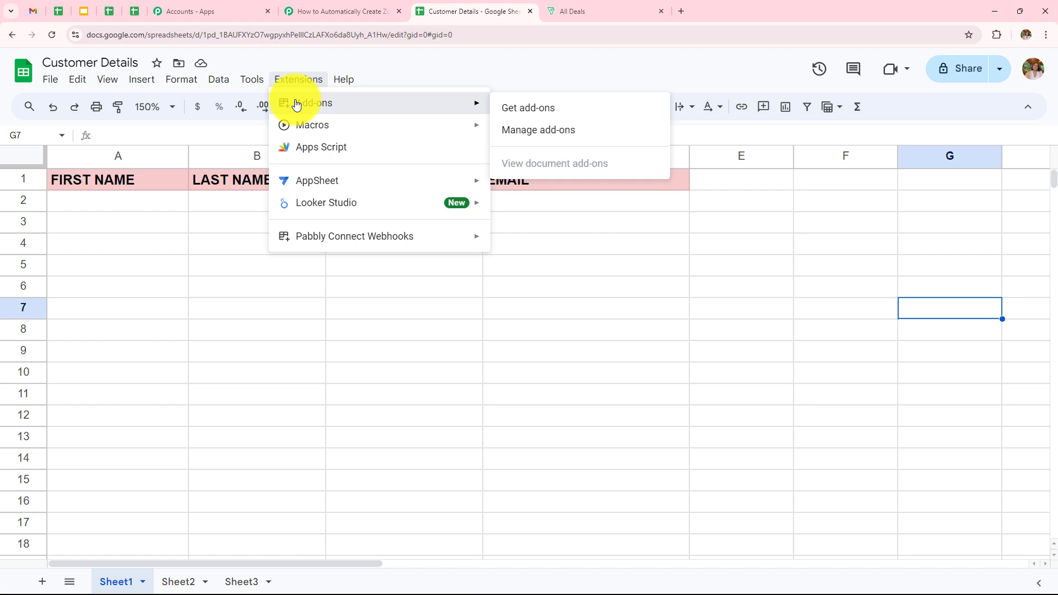
{"action": "left_click", "coordinate": [572, 108]}
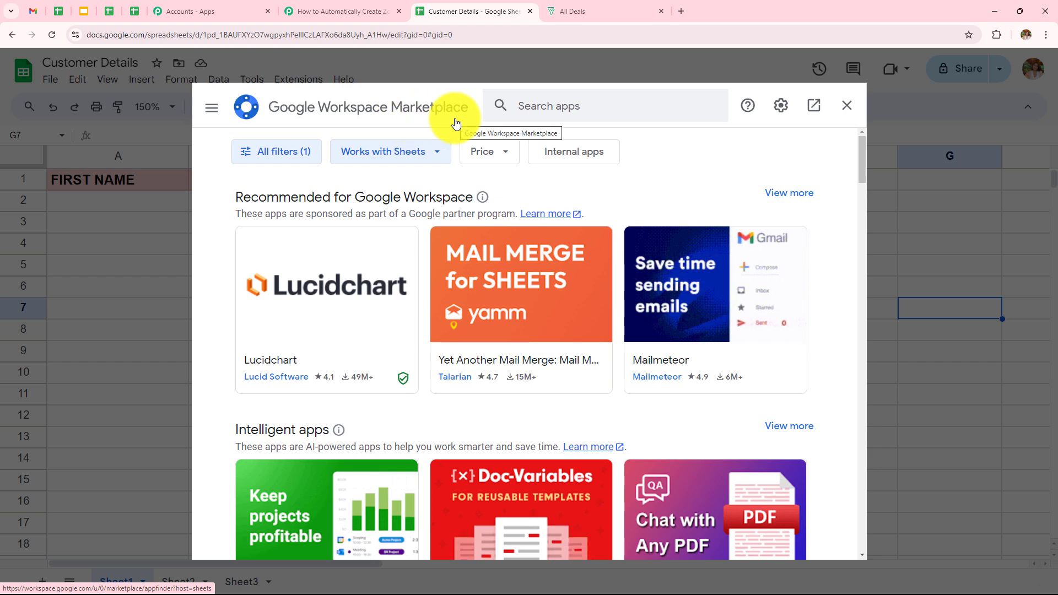
{"action": "left_click", "coordinate": [308, 15]}
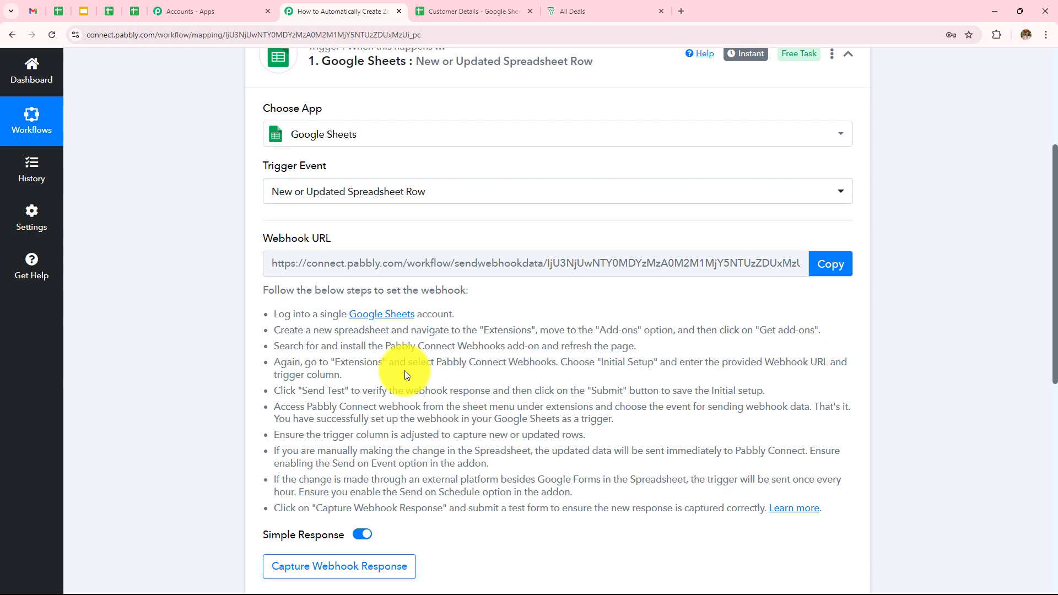
- Search 'Pabbly', confirm Pabbly Connect Webhooks shows Installed, and close the marketplace
{"action": "left_click", "coordinate": [465, 13]}
{"action": "left_click", "coordinate": [541, 105]}
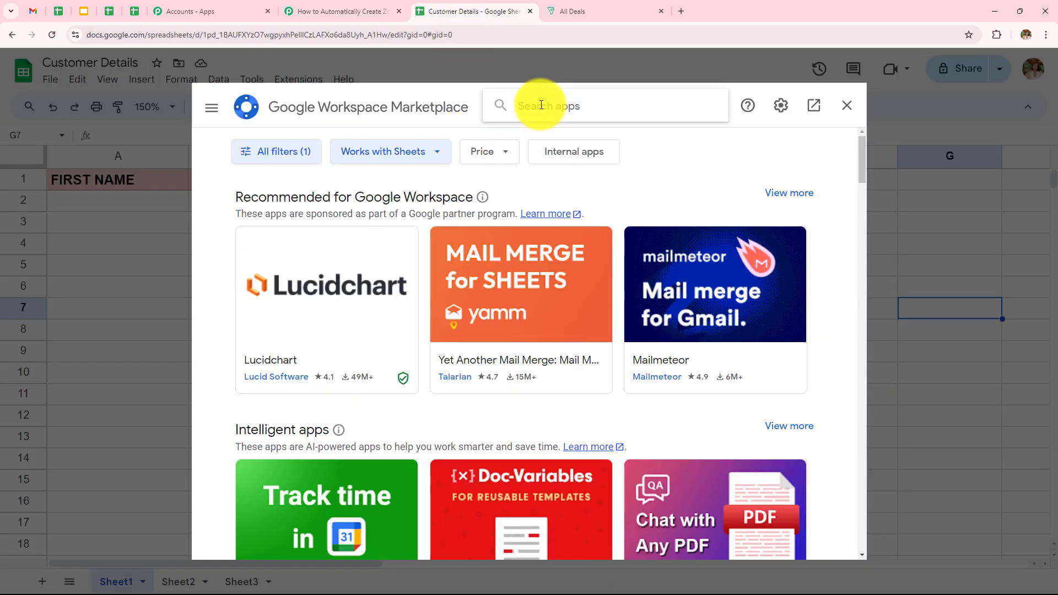
{"action": "type", "text": "Pabbly"}
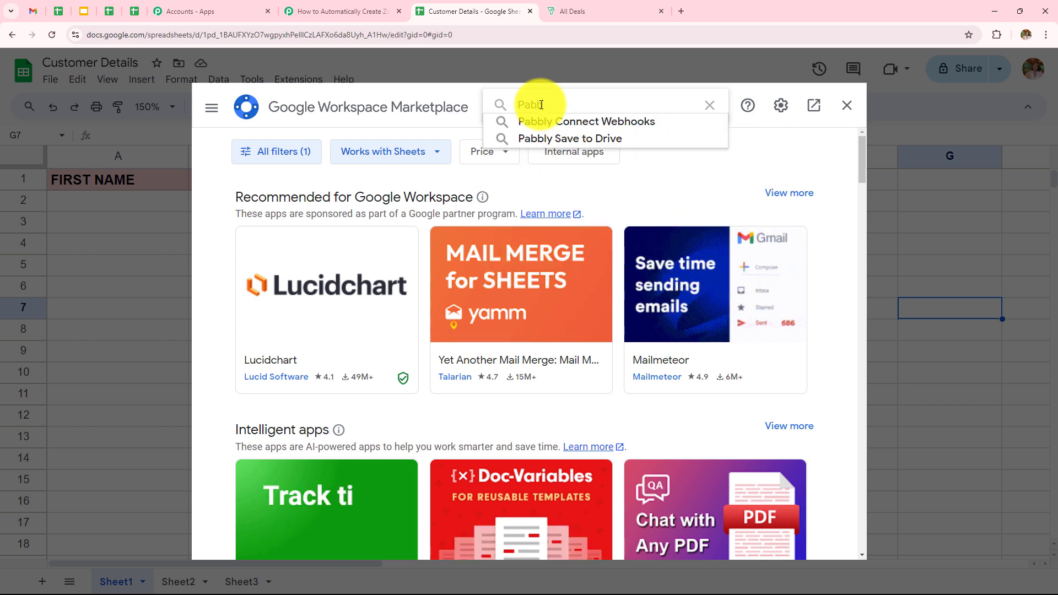
{"action": "left_click", "coordinate": [540, 121]}
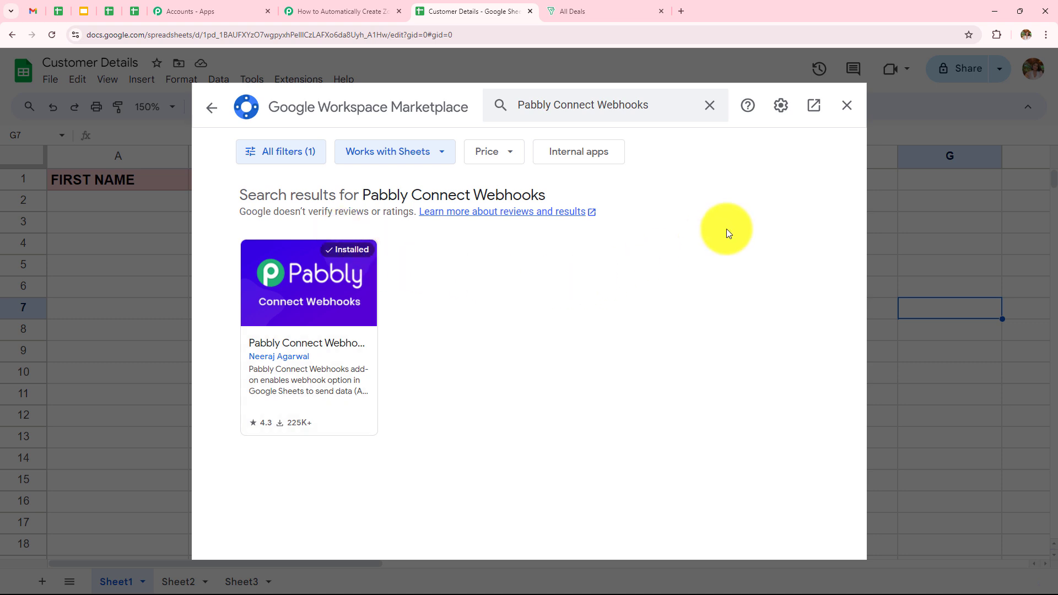
{"action": "left_click", "coordinate": [851, 105]}
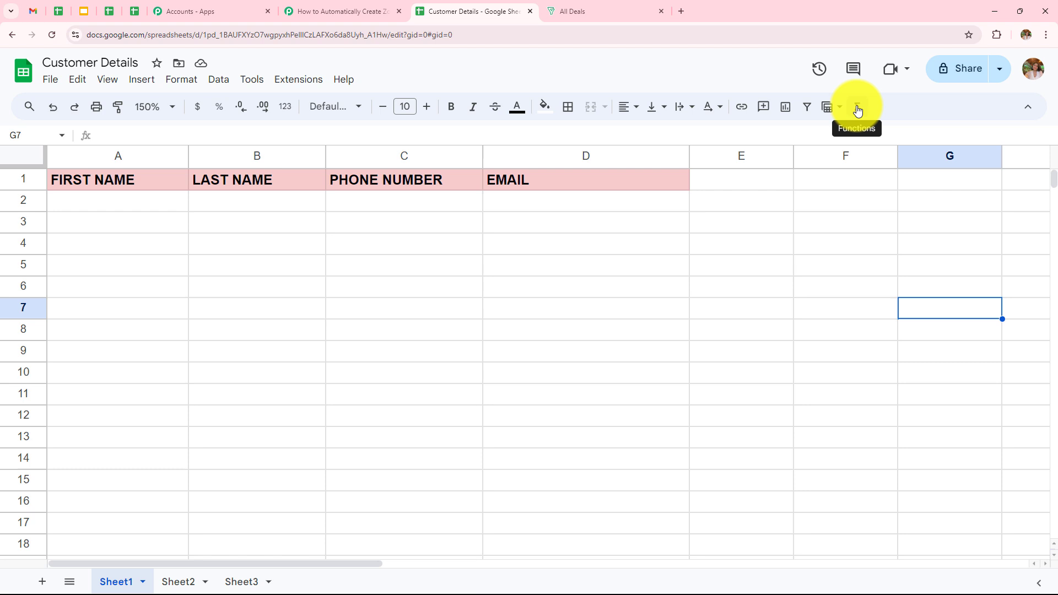
- Open the Pabbly Connect Webhooks Initial Setup form and copy the workflow's webhook URL
{"action": "left_click", "coordinate": [298, 81]}
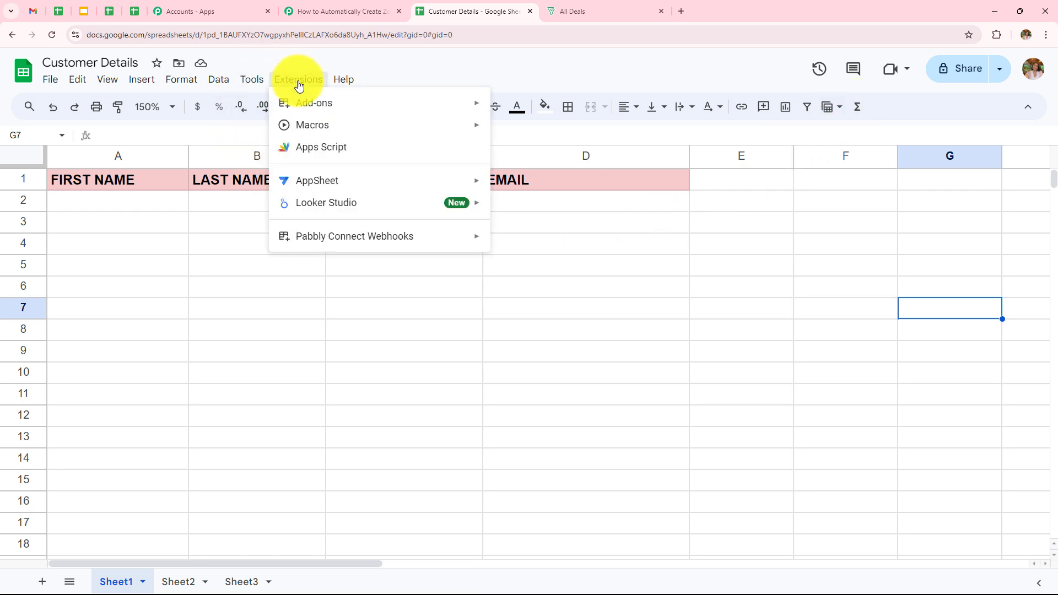
{"action": "mouse_move", "coordinate": [333, 241]}
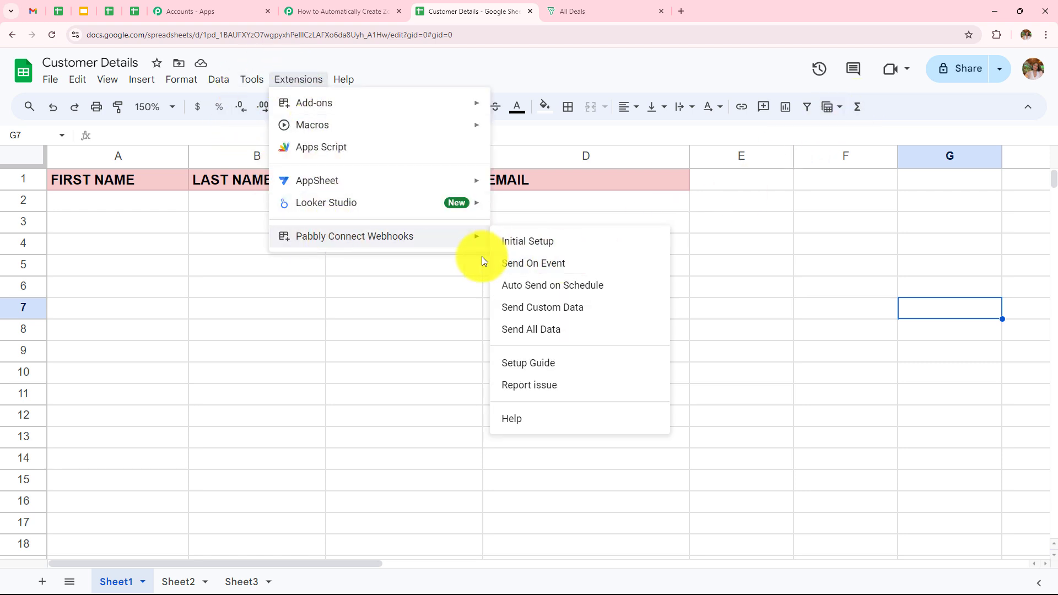
{"action": "left_click", "coordinate": [587, 249]}
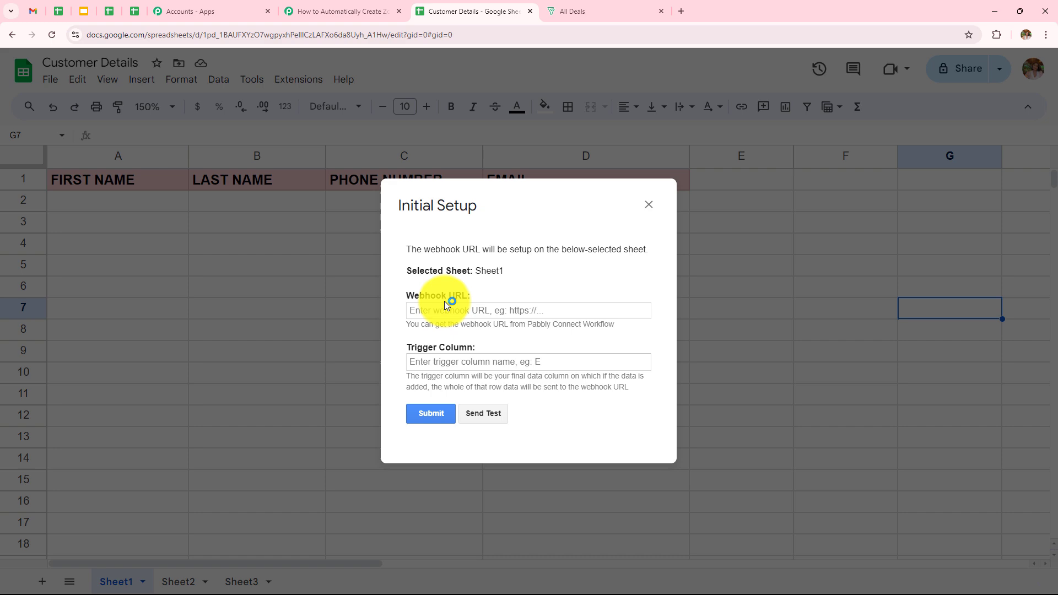
{"action": "left_click", "coordinate": [355, 9]}
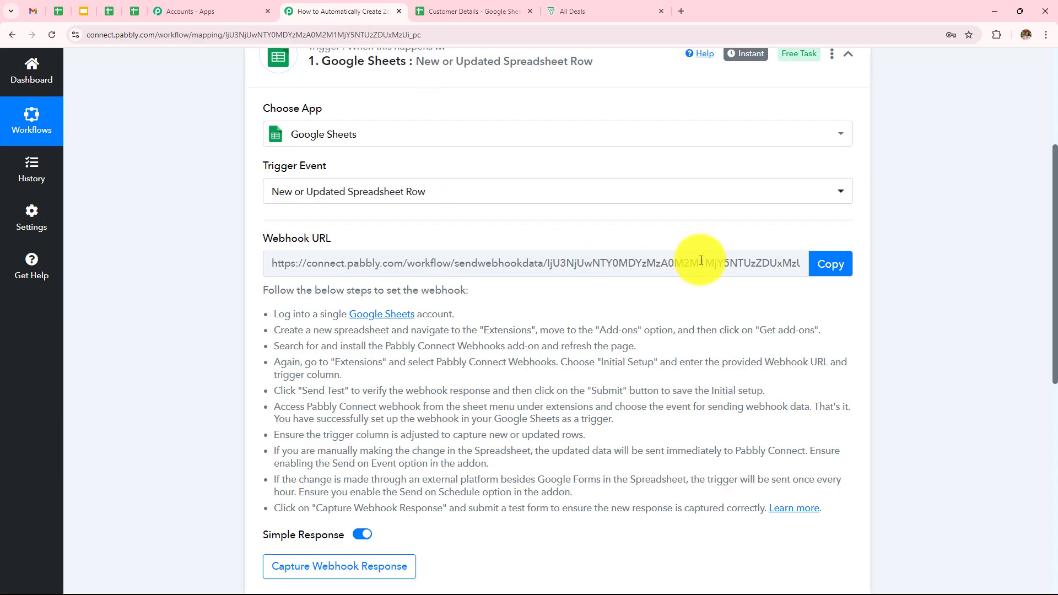
{"action": "left_click", "coordinate": [824, 266]}
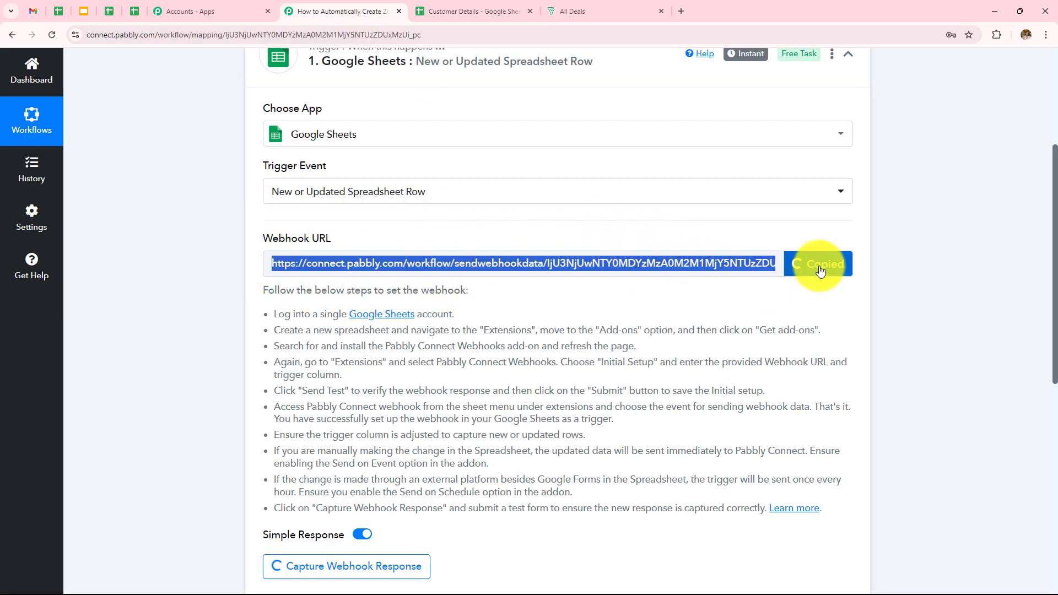
- Submit the Initial Setup with the copied webhook URL and trigger column 'd'
{"action": "left_click", "coordinate": [469, 11]}
{"action": "left_click", "coordinate": [479, 311]}
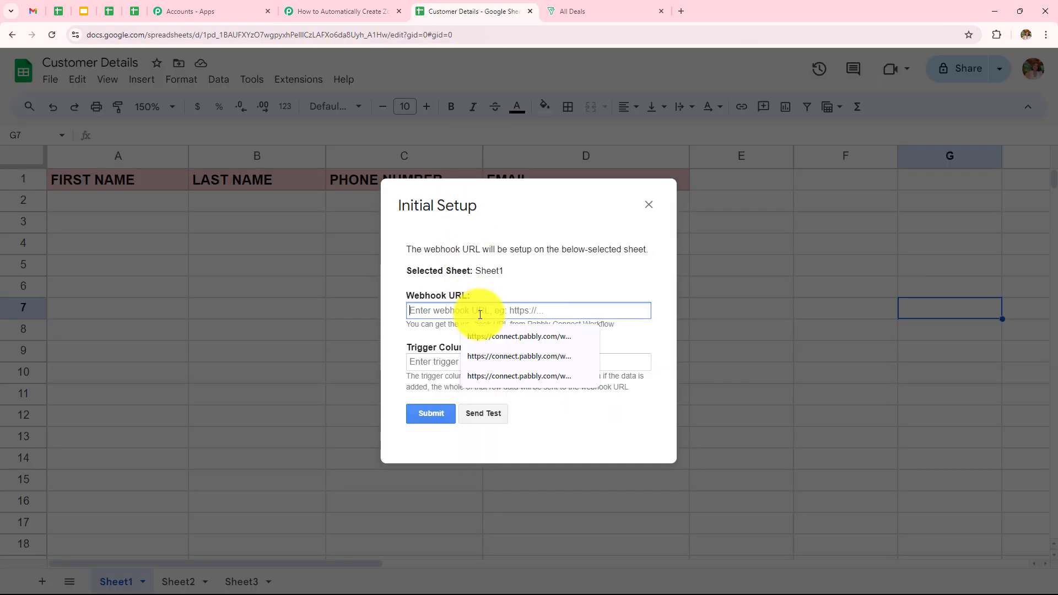
{"action": "key", "text": "ctrl+v"}
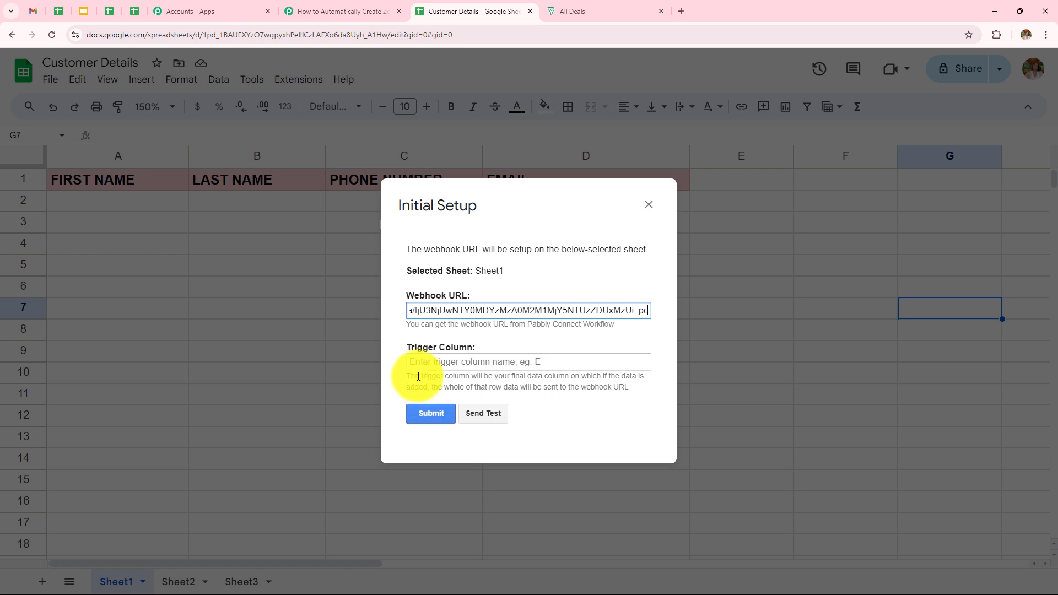
{"action": "left_click", "coordinate": [440, 378]}
{"action": "left_click_drag", "start_coordinate": [407, 377], "coordinate": [655, 388]}
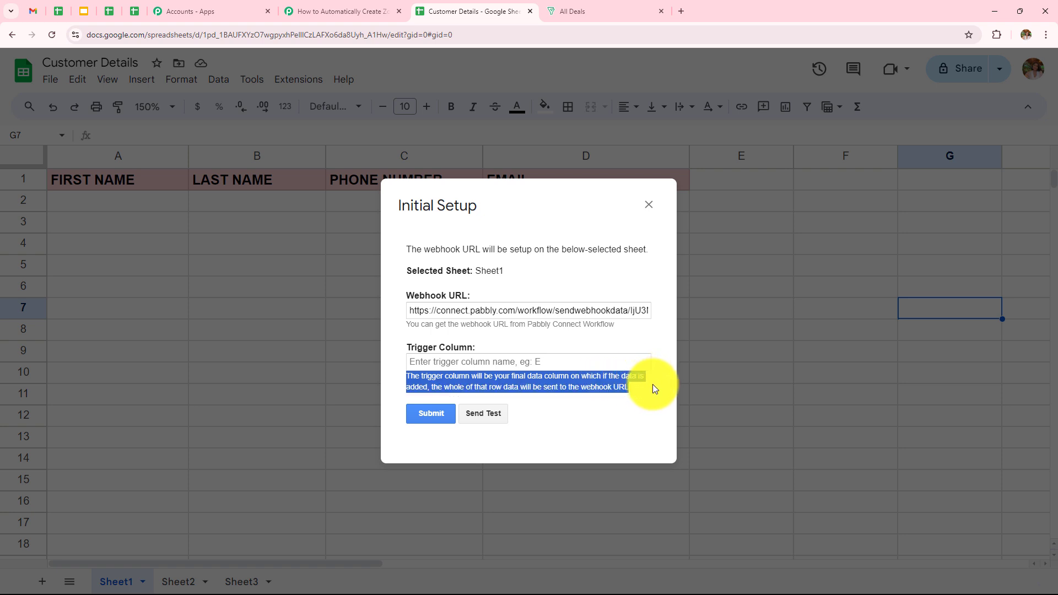
{"action": "left_click", "coordinate": [653, 385]}
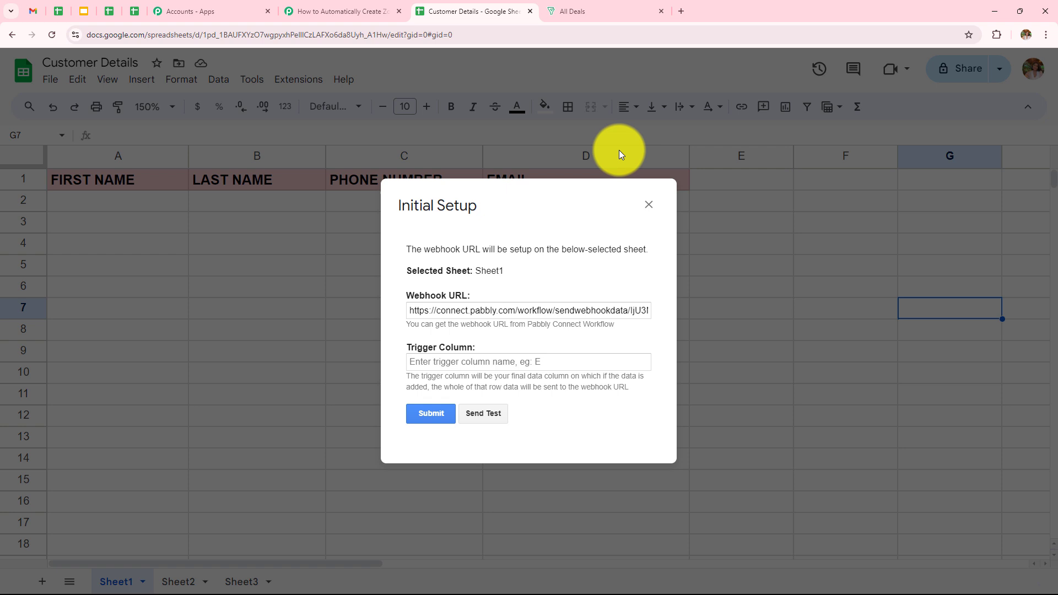
{"action": "left_click", "coordinate": [562, 368]}
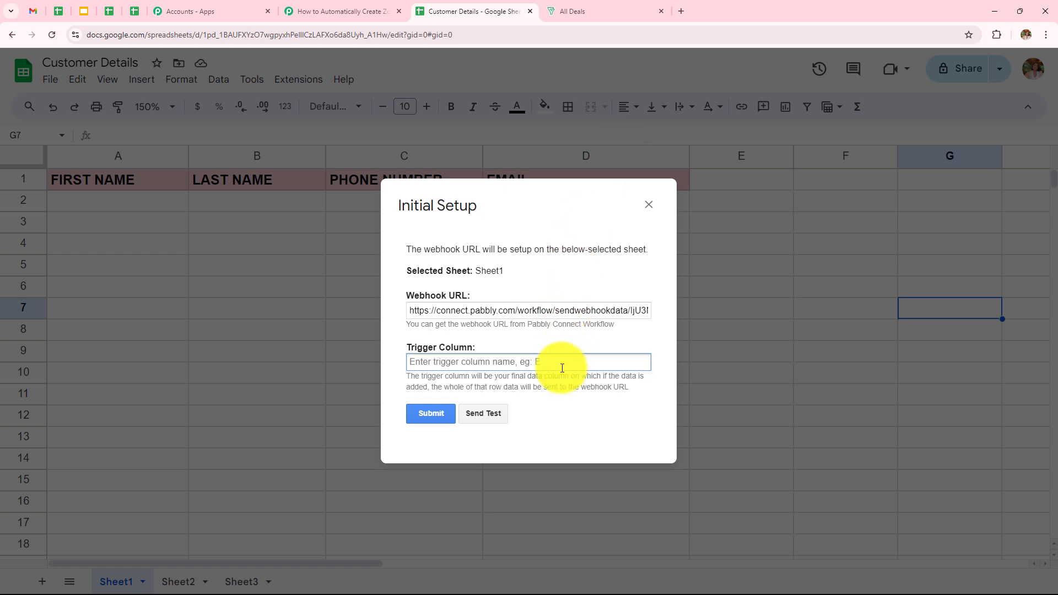
{"action": "type", "text": "d"}
{"action": "left_click", "coordinate": [431, 413]}
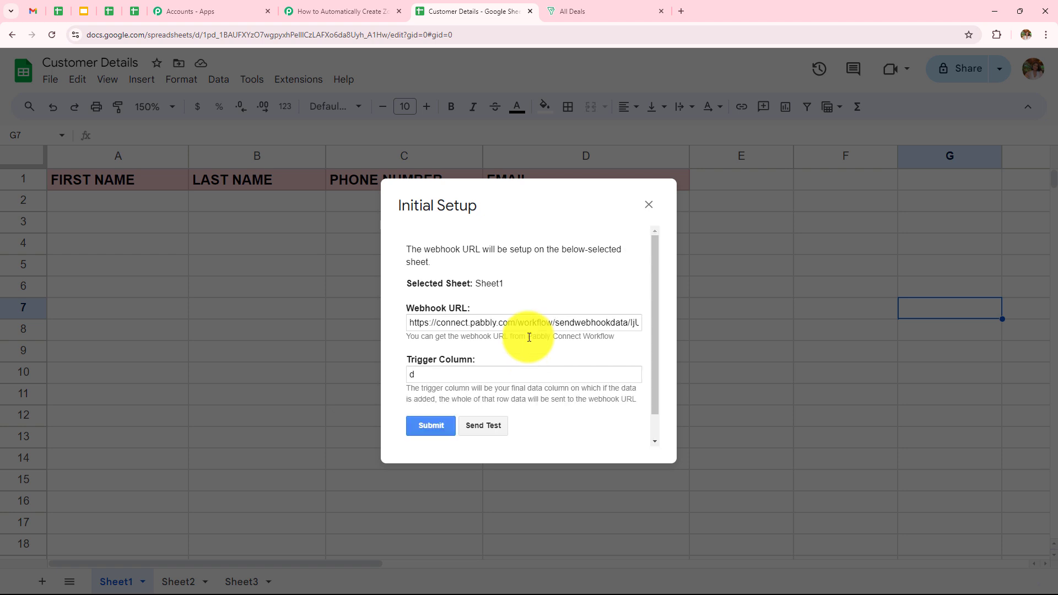
{"action": "scroll", "coordinate": [496, 397], "scroll_direction": "down", "scroll_amount": 2}
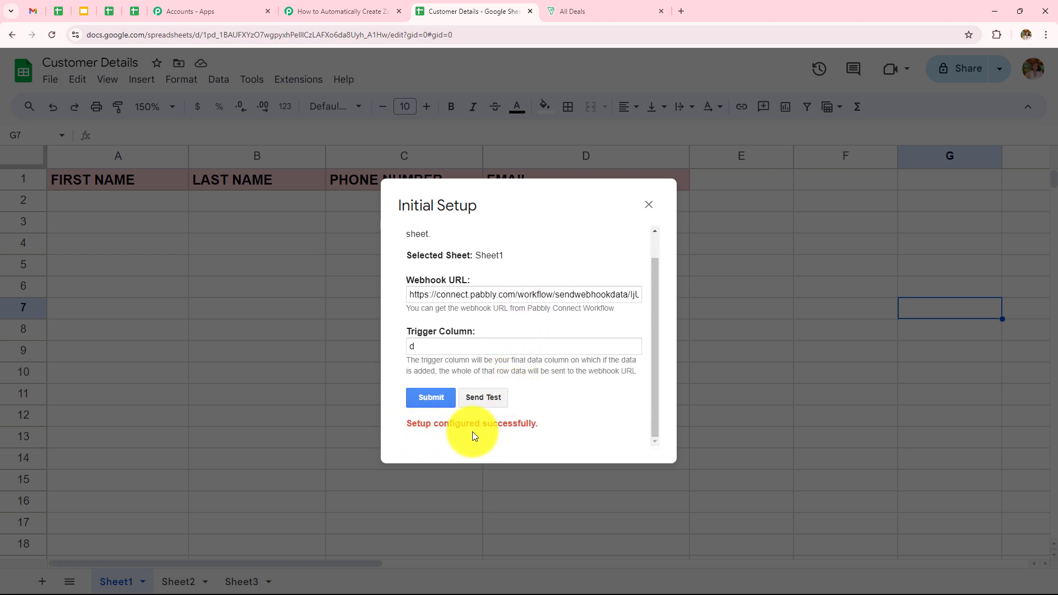
{"action": "left_click", "coordinate": [648, 205]}
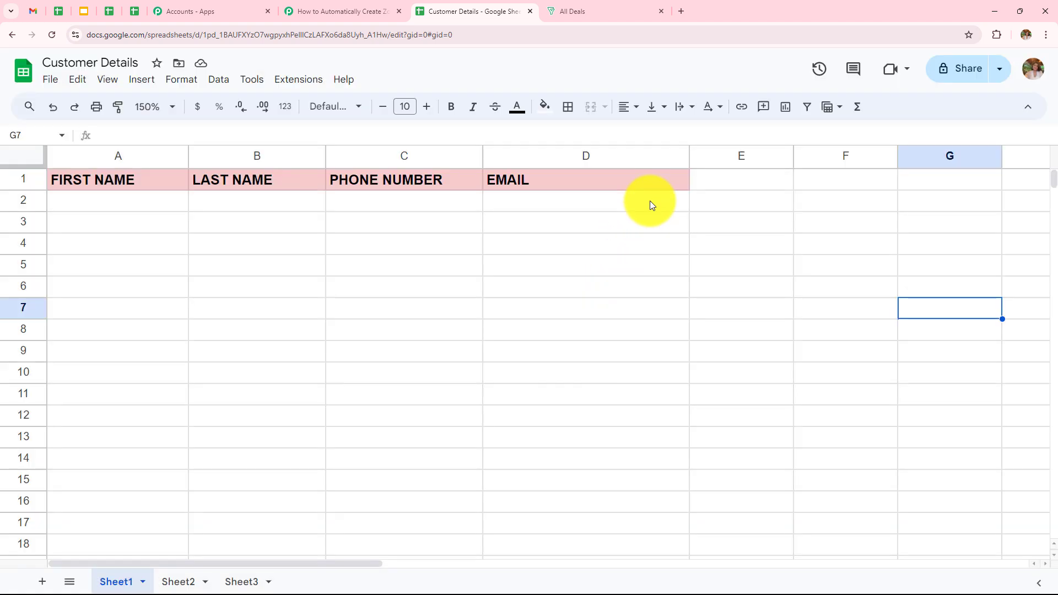
- Turn on Send On Event in the Pabbly Connect Webhooks add-on
{"action": "left_click", "coordinate": [306, 81]}
{"action": "mouse_move", "coordinate": [345, 238]}
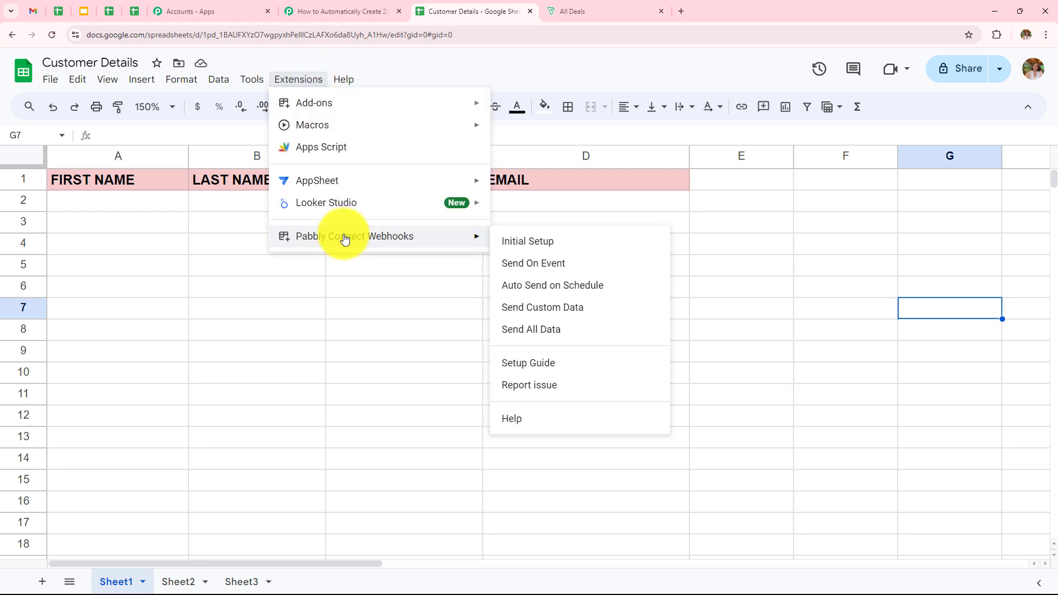
{"action": "left_click", "coordinate": [520, 274]}
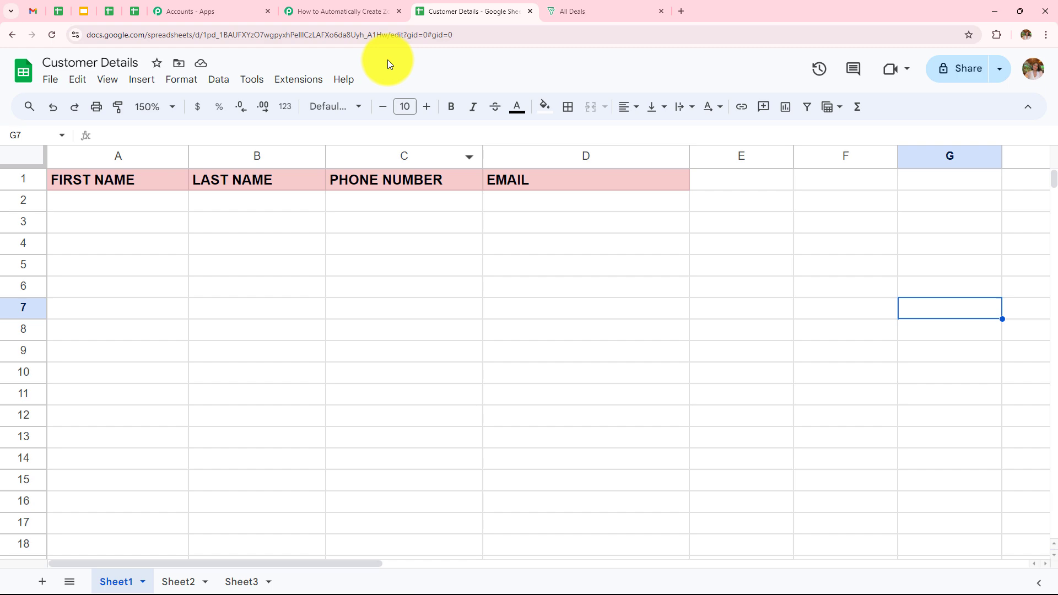
{"action": "left_click", "coordinate": [358, 11]}
{"action": "scroll", "coordinate": [539, 417], "scroll_direction": "down", "scroll_amount": 3}
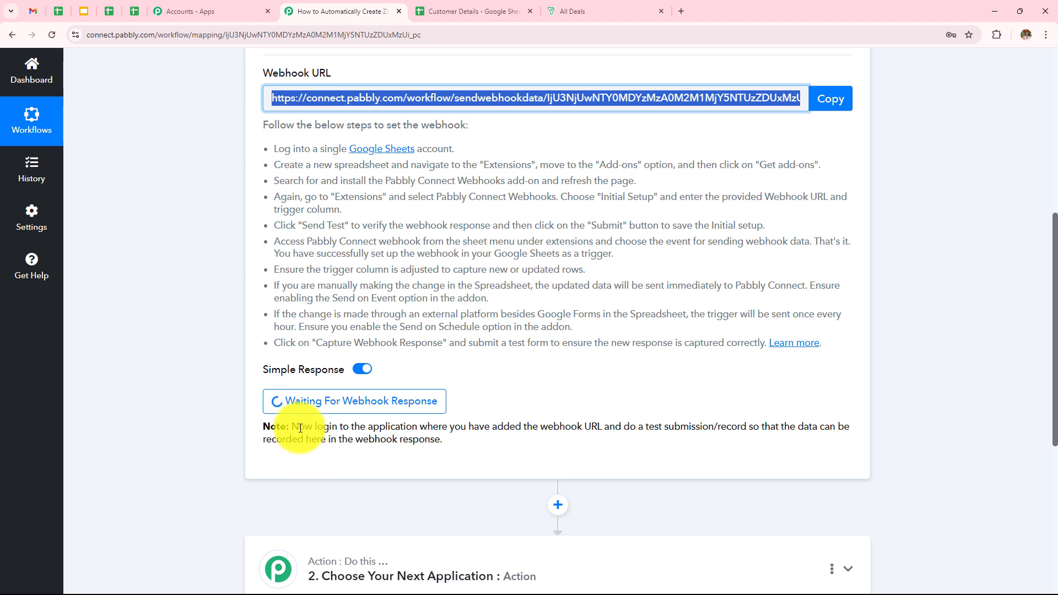
{"action": "left_click_drag", "start_coordinate": [290, 428], "coordinate": [858, 442]}
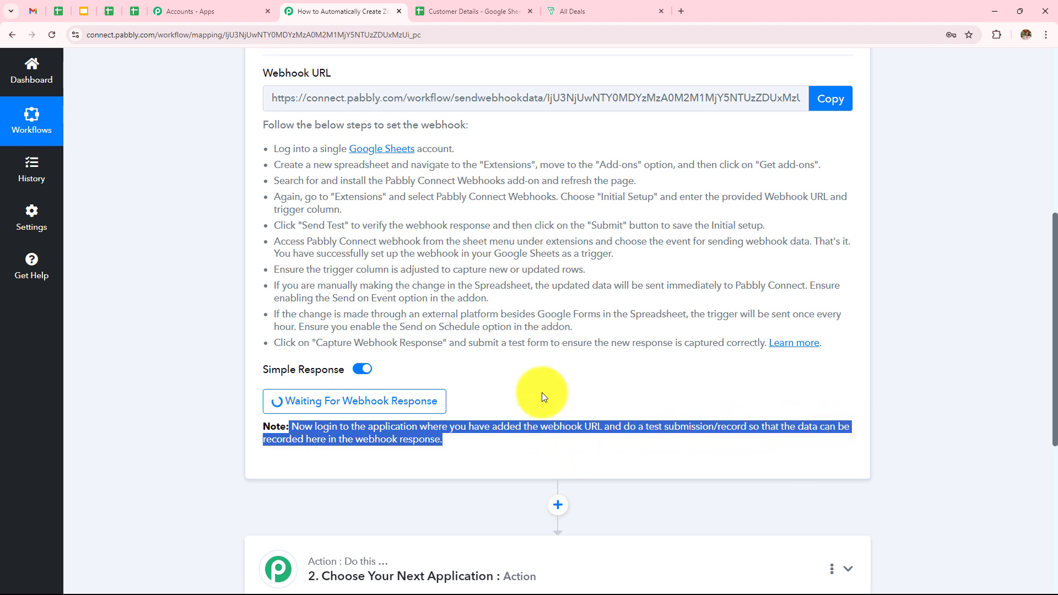
{"action": "left_click", "coordinate": [547, 371]}
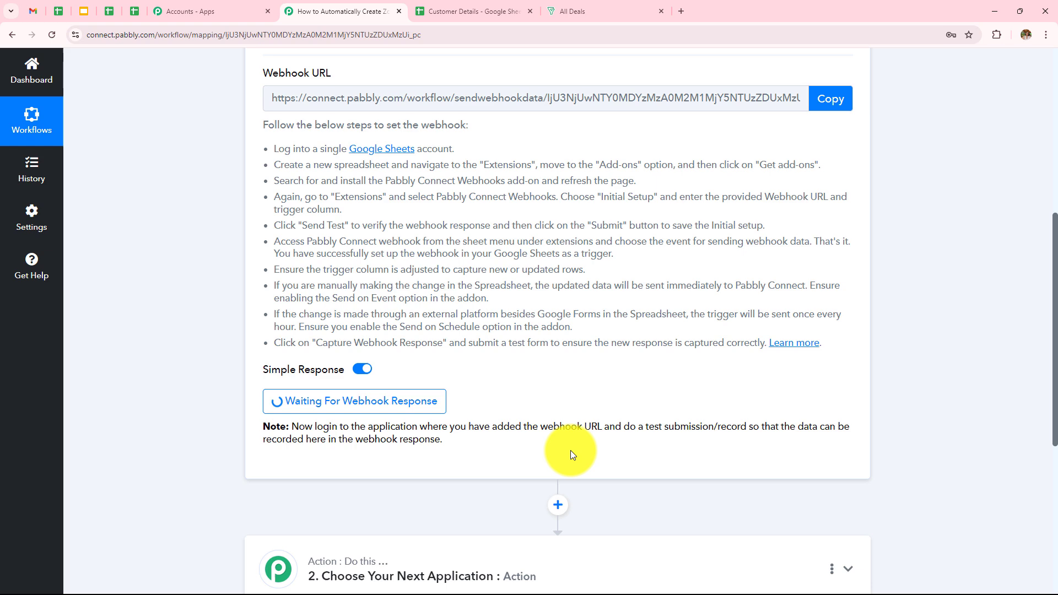
{"action": "left_click", "coordinate": [441, 11]}
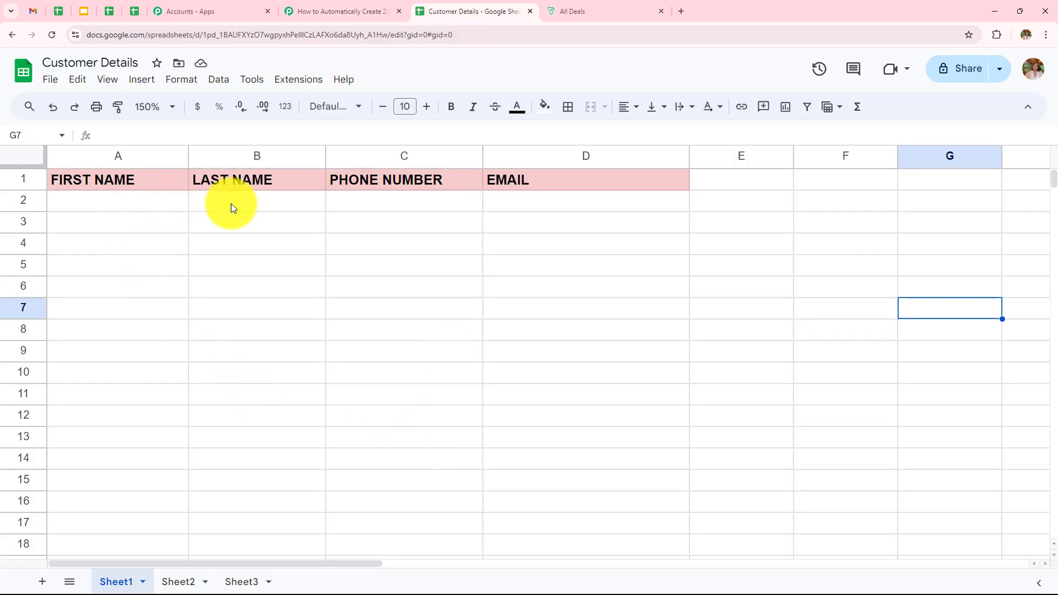
- Fill row 2 with a test contact's first name, last name, phone number and e-mail address
{"action": "left_click", "coordinate": [134, 205]}
{"action": "type", "text": "New"}
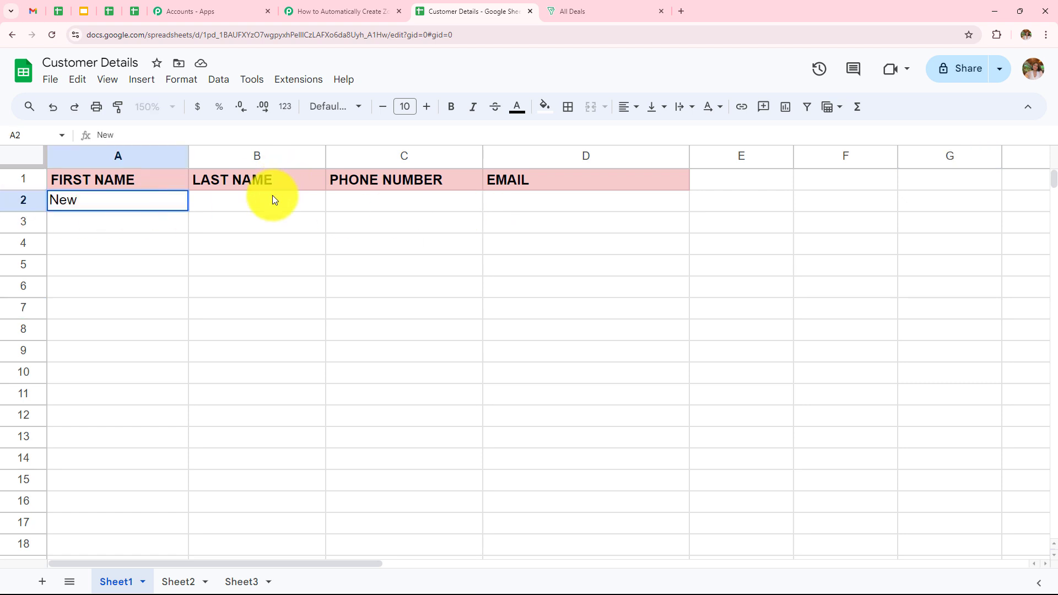
{"action": "left_click", "coordinate": [272, 199]}
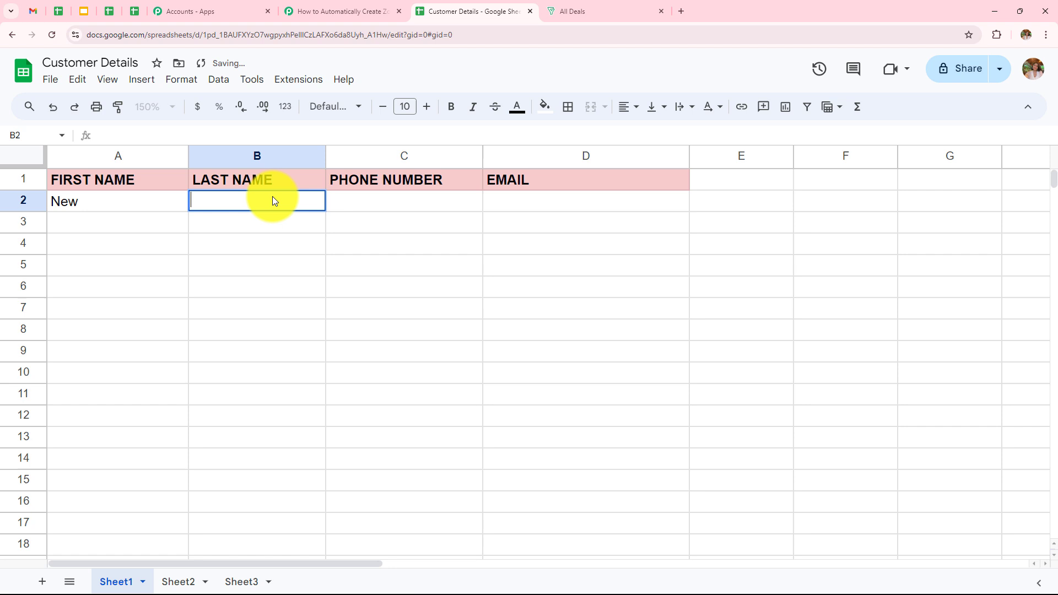
{"action": "type", "text": "User"}
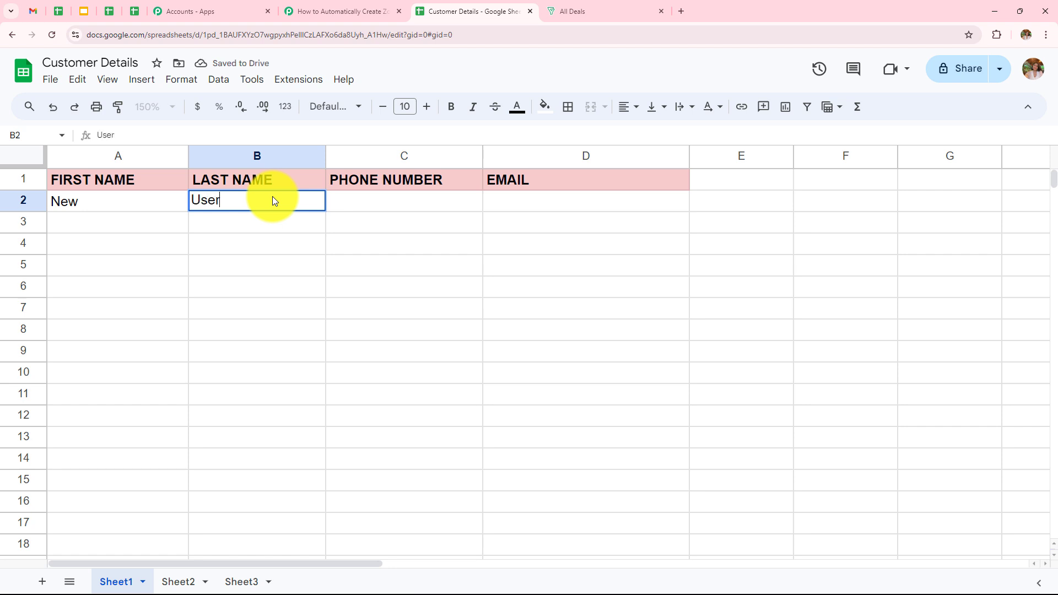
{"action": "double_click", "coordinate": [362, 204]}
{"action": "type", "text": "90"}
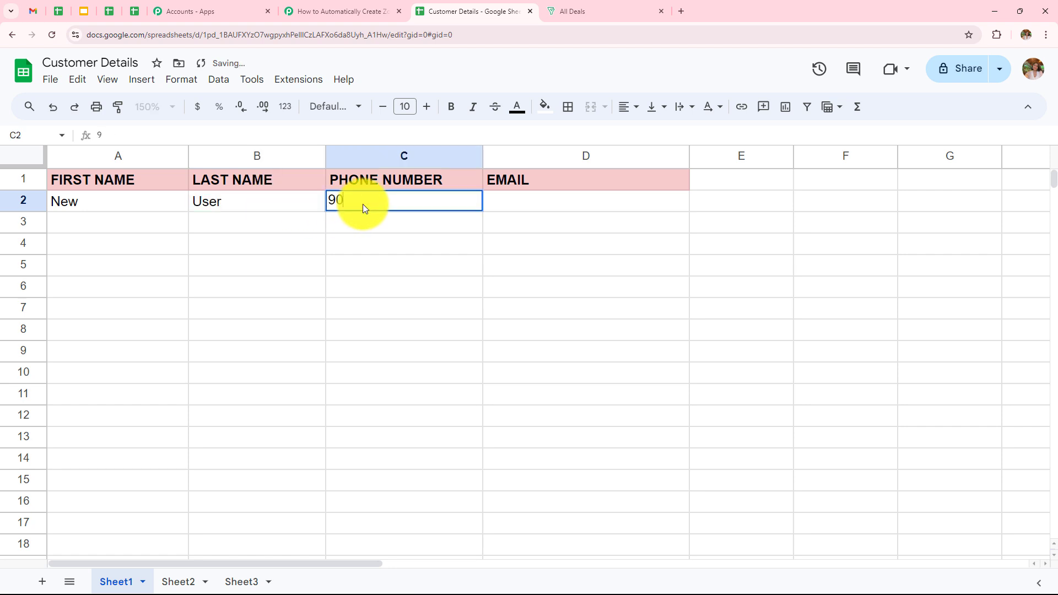
{"action": "type", "text": "90909090"}
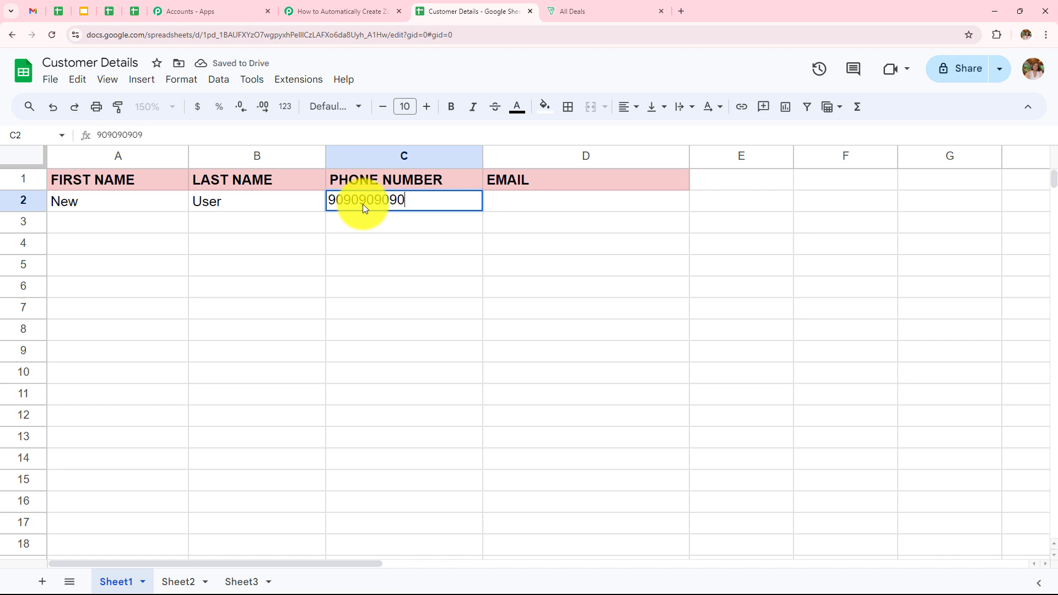
{"action": "left_click", "coordinate": [497, 202]}
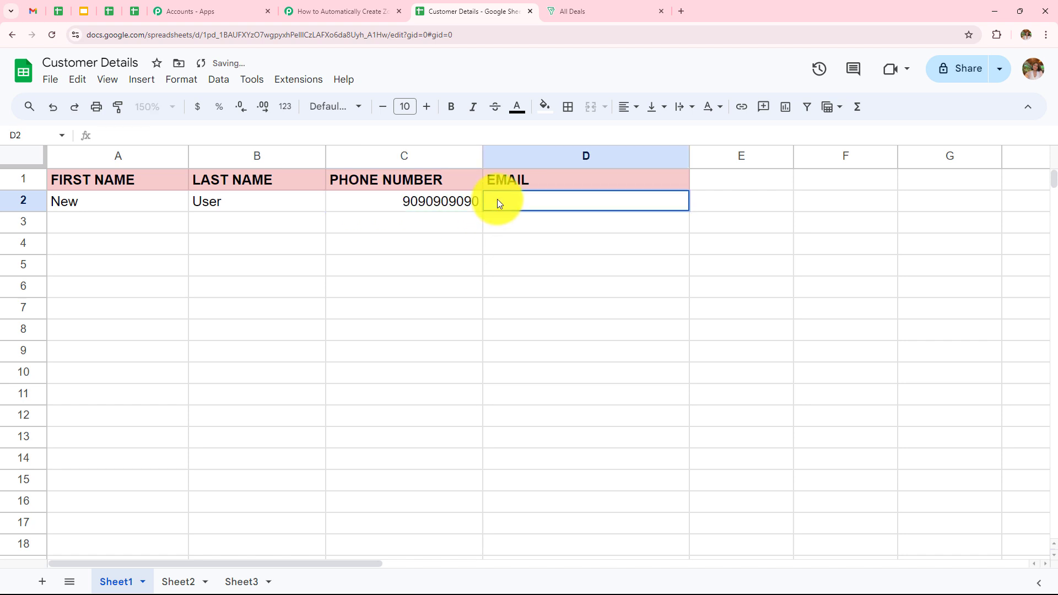
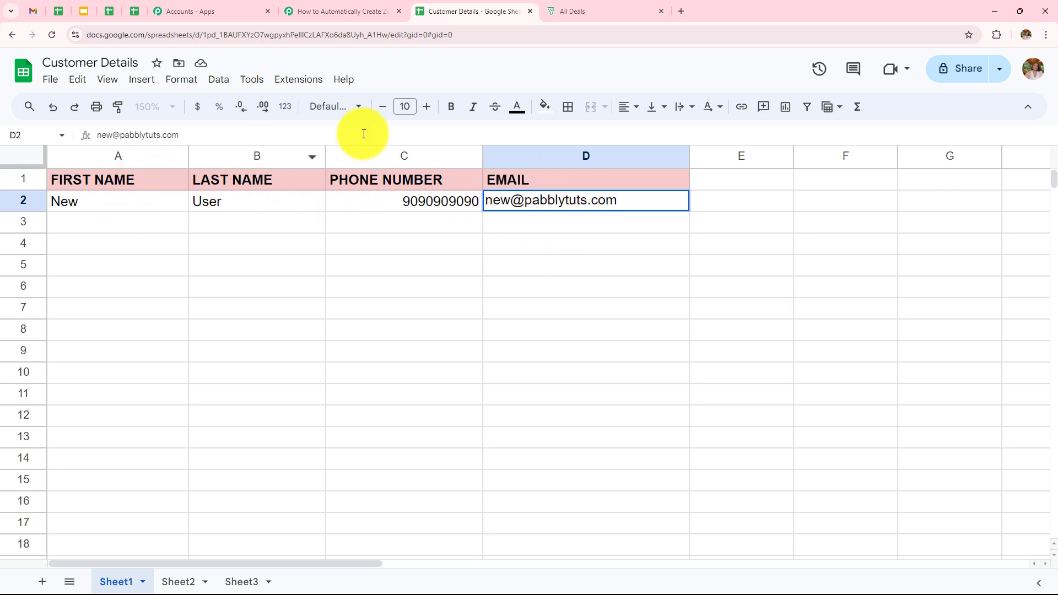
{"action": "key", "text": "Return"}
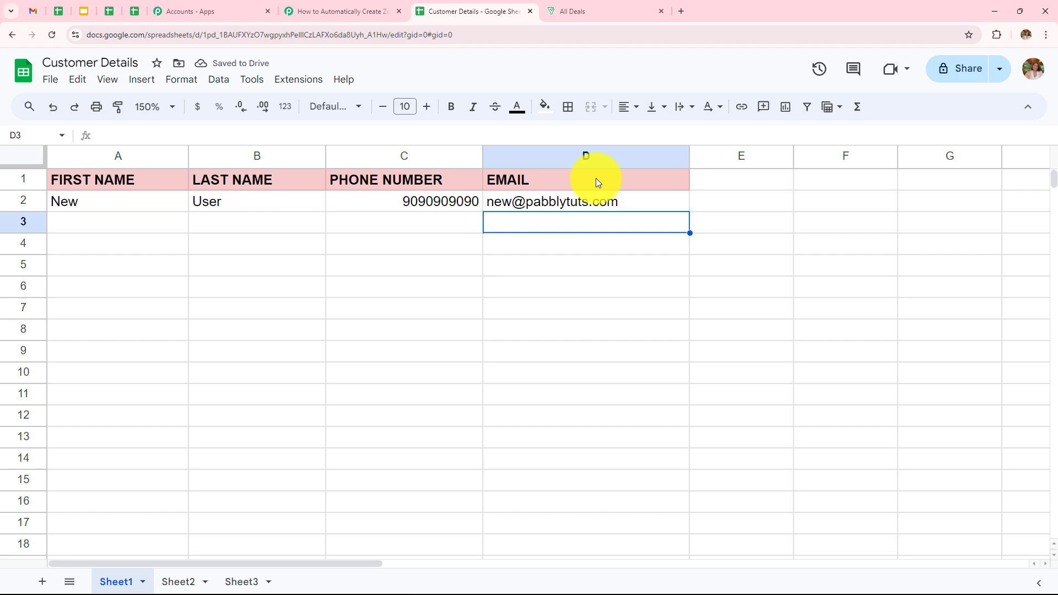
{"action": "left_click", "coordinate": [337, 9]}
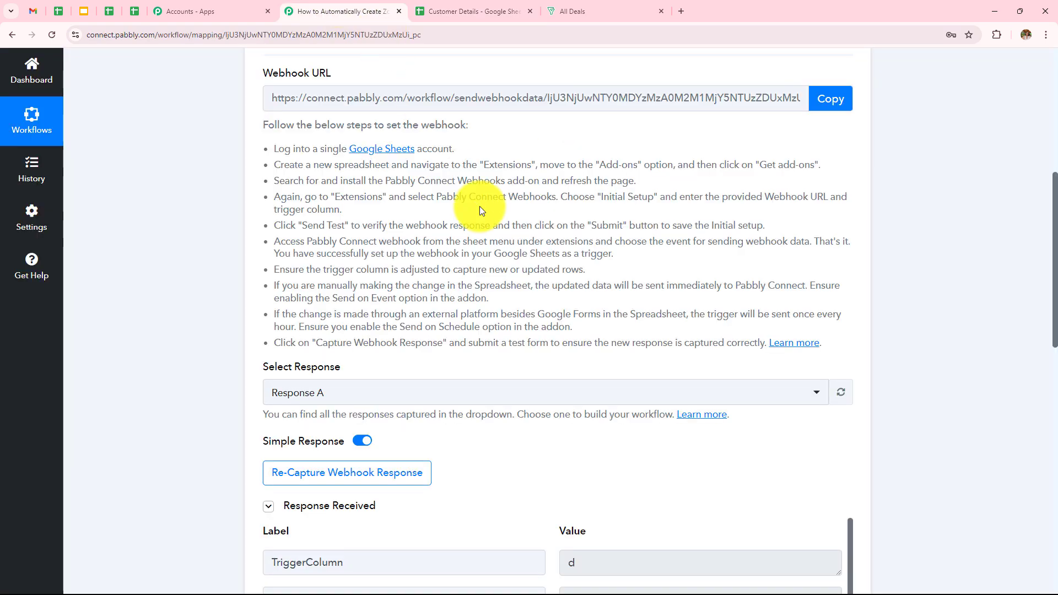
{"action": "scroll", "coordinate": [480, 206], "scroll_direction": "down", "scroll_amount": 2}
{"action": "scroll", "coordinate": [480, 206], "scroll_direction": "down", "scroll_amount": 6}
{"action": "scroll", "coordinate": [479, 206], "scroll_direction": "up", "scroll_amount": 2}
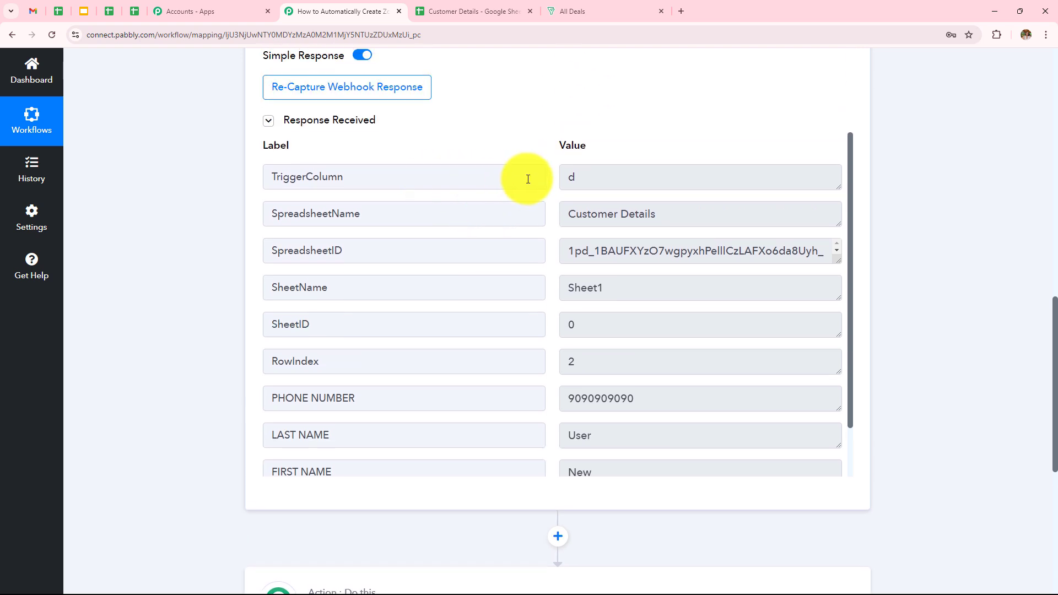
{"action": "triple_click", "coordinate": [626, 213]}
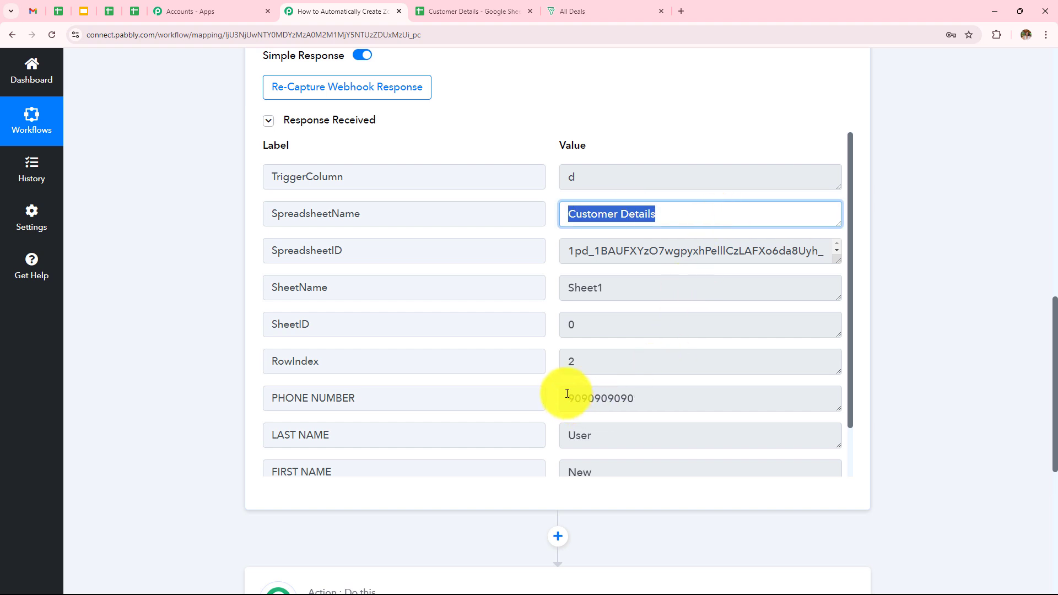
{"action": "left_click_drag", "start_coordinate": [562, 393], "coordinate": [691, 406]}
{"action": "scroll", "coordinate": [683, 347], "scroll_direction": "down", "scroll_amount": 1}
{"action": "left_click_drag", "start_coordinate": [563, 414], "coordinate": [623, 414]}
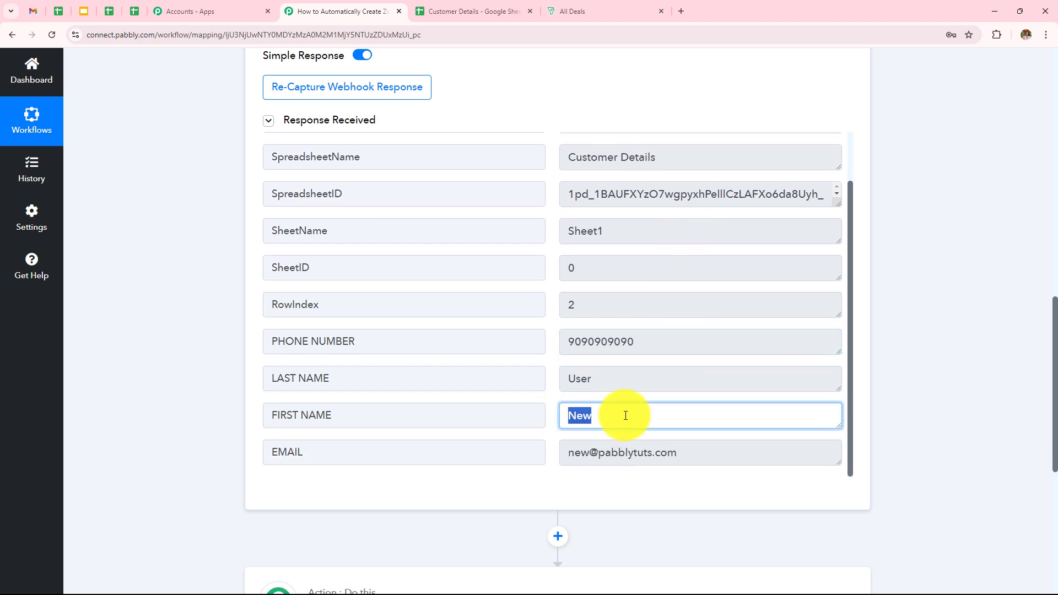
{"action": "left_click_drag", "start_coordinate": [573, 379], "coordinate": [627, 400]}
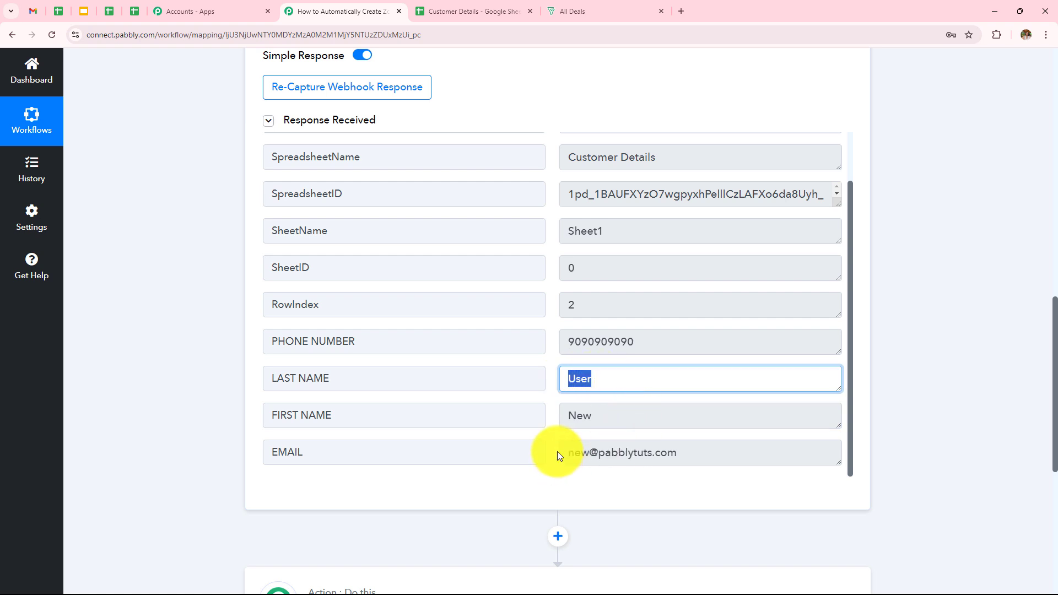
{"action": "left_click_drag", "start_coordinate": [566, 452], "coordinate": [711, 453]}
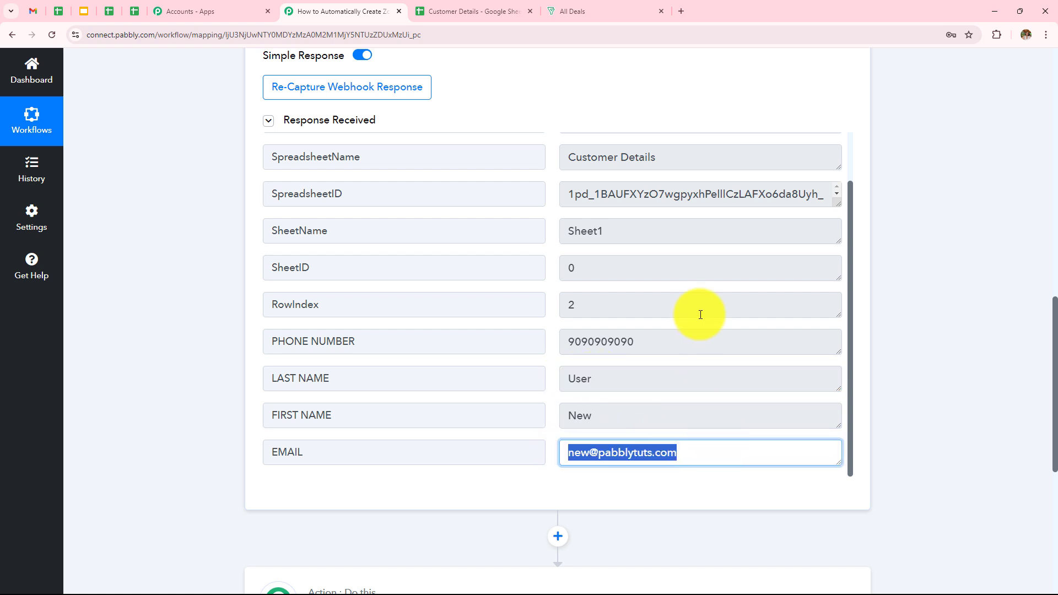
{"action": "left_click", "coordinate": [904, 282]}
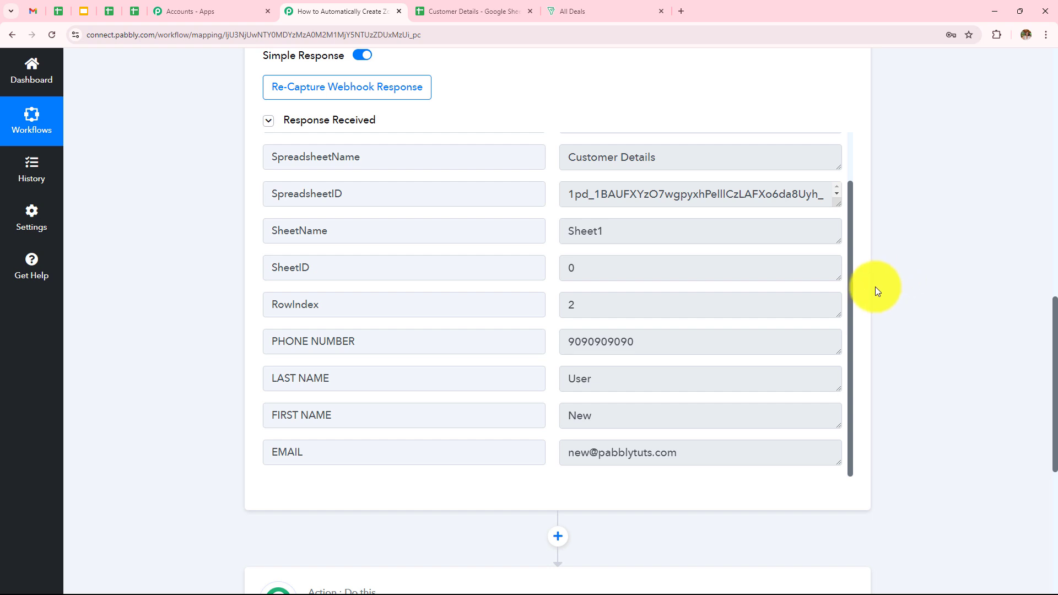
{"action": "scroll", "coordinate": [877, 290], "scroll_direction": "down", "scroll_amount": 6}
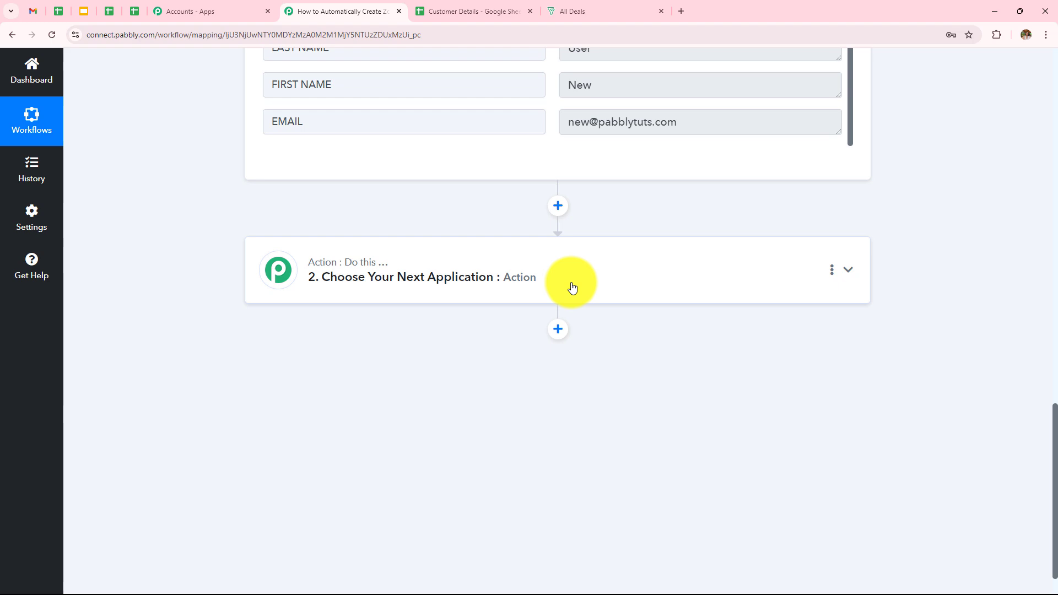
- Set the action app to Zoho Bigin with the Create Contact event and begin connecting an account
{"action": "left_click", "coordinate": [572, 287]}
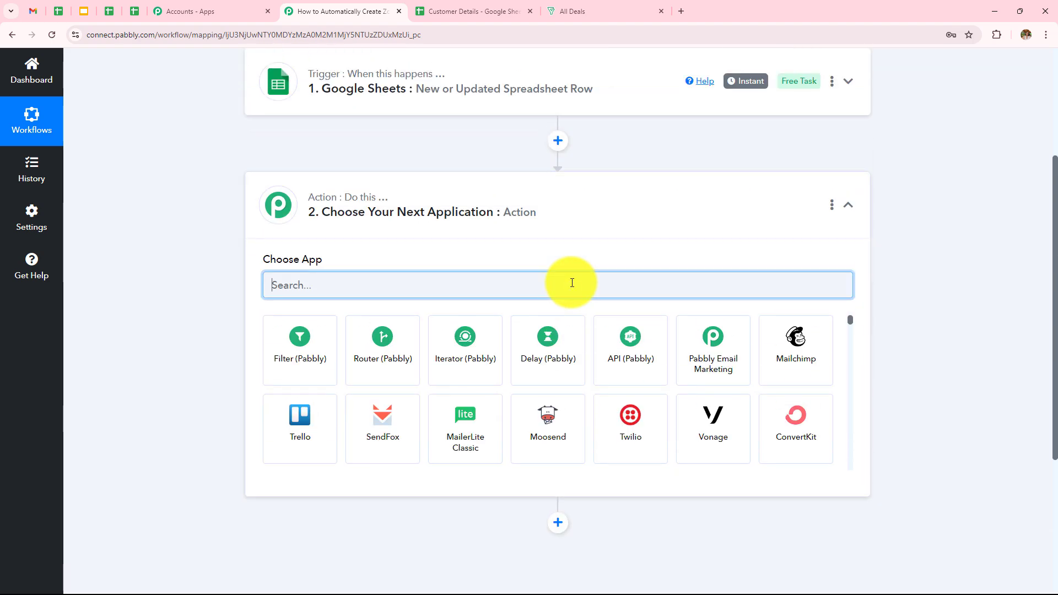
{"action": "type", "text": "Zoho "}
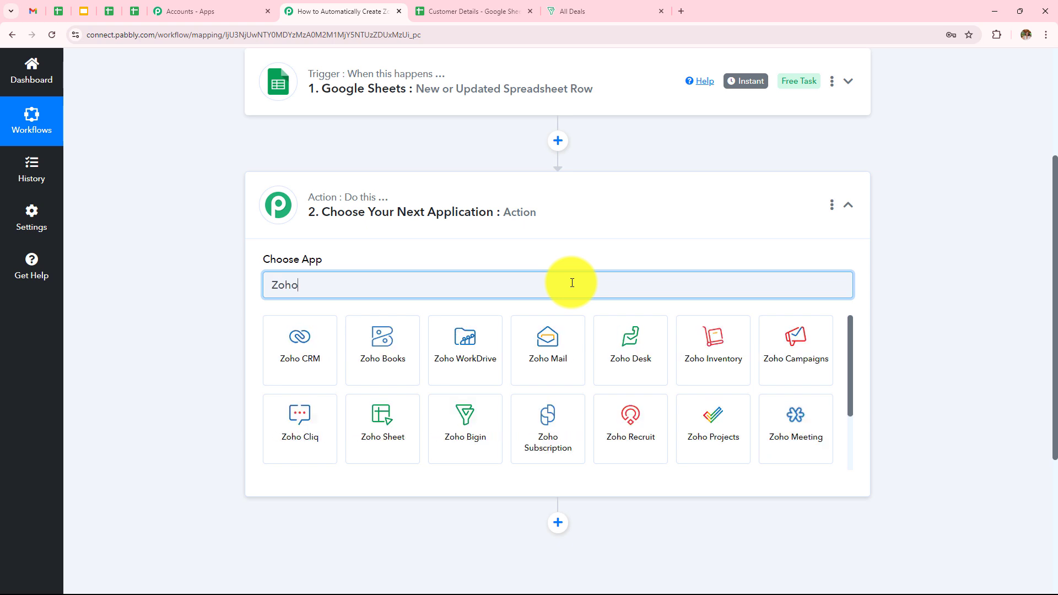
{"action": "type", "text": "Bi"}
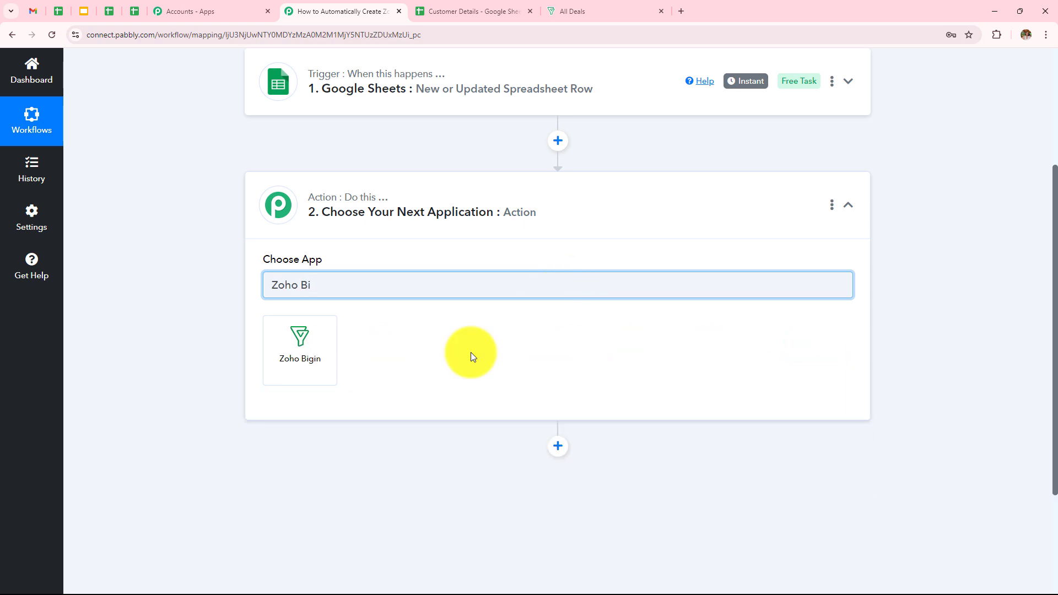
{"action": "left_click", "coordinate": [299, 366]}
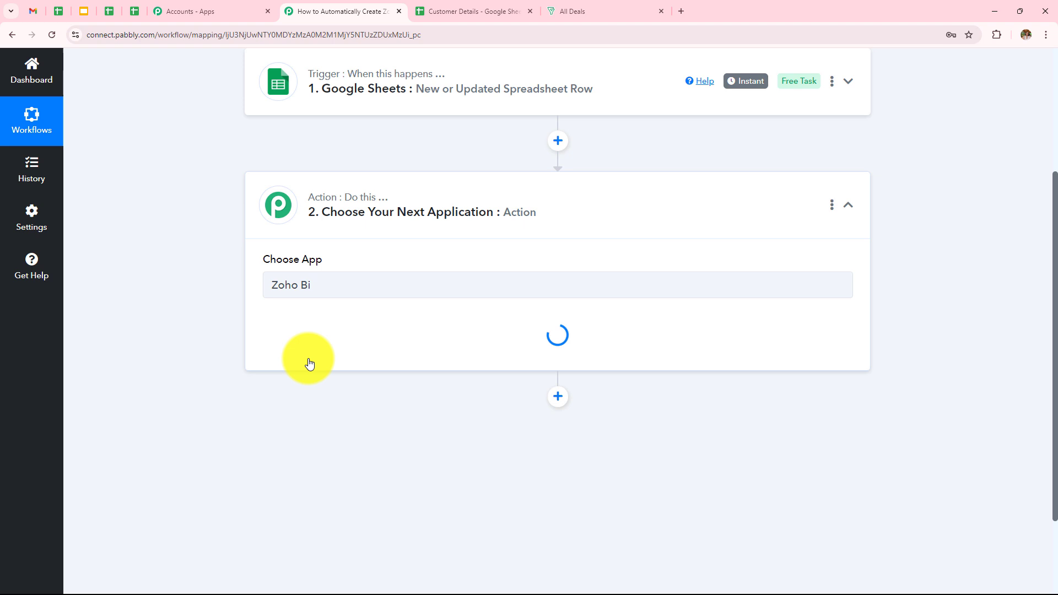
{"action": "left_click", "coordinate": [309, 347]}
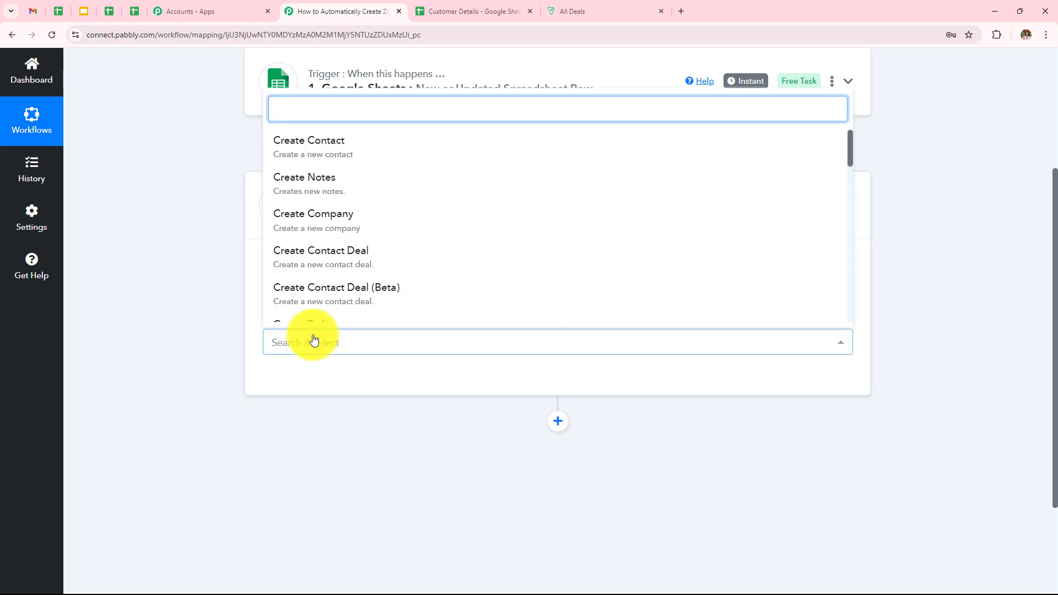
{"action": "left_click", "coordinate": [313, 160]}
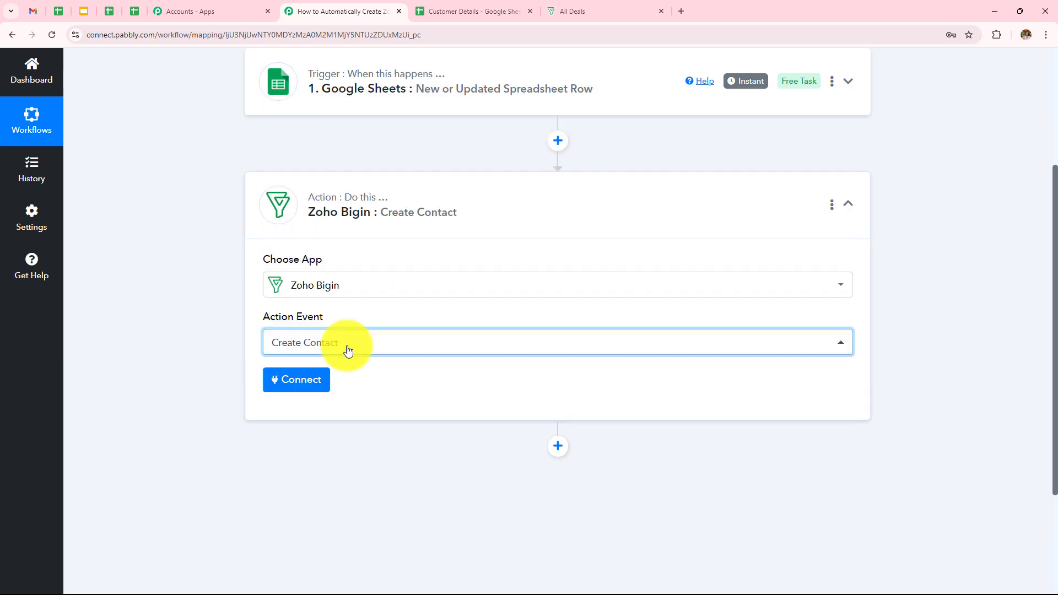
{"action": "left_click", "coordinate": [285, 393]}
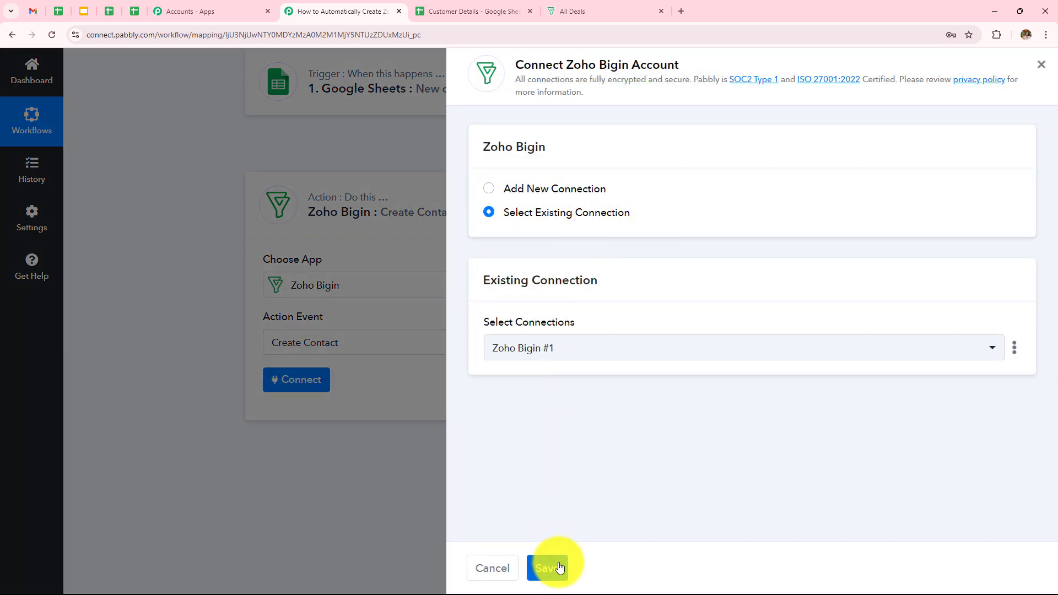
- Add a new Zoho Bigin connection with account domain zoho.com, as shown in Bigin's address
{"action": "left_click", "coordinate": [488, 191]}
{"action": "left_click", "coordinate": [544, 369]}
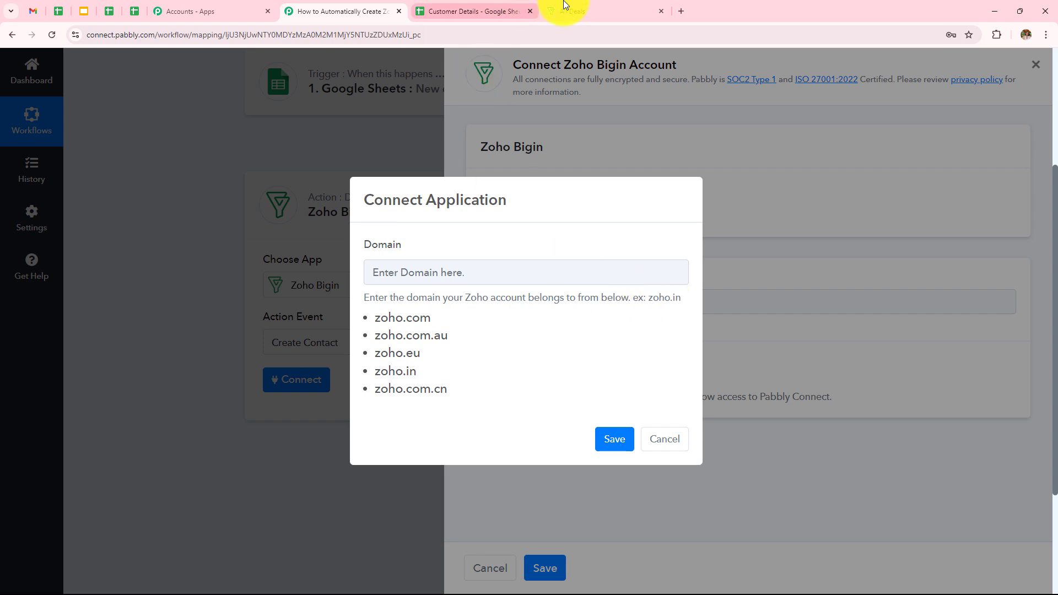
{"action": "left_click", "coordinate": [616, 11]}
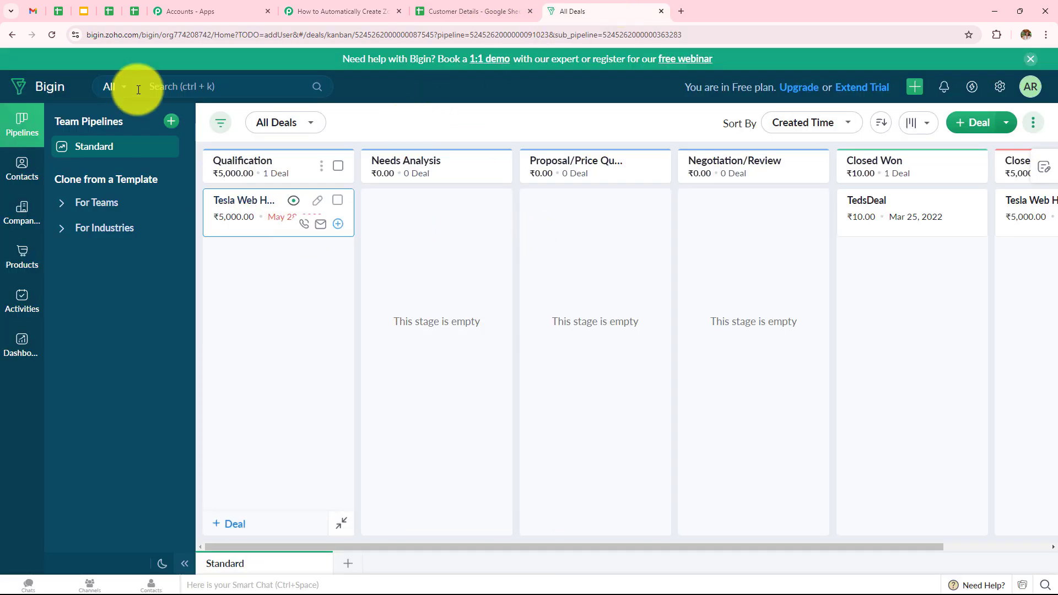
{"action": "left_click", "coordinate": [105, 38]}
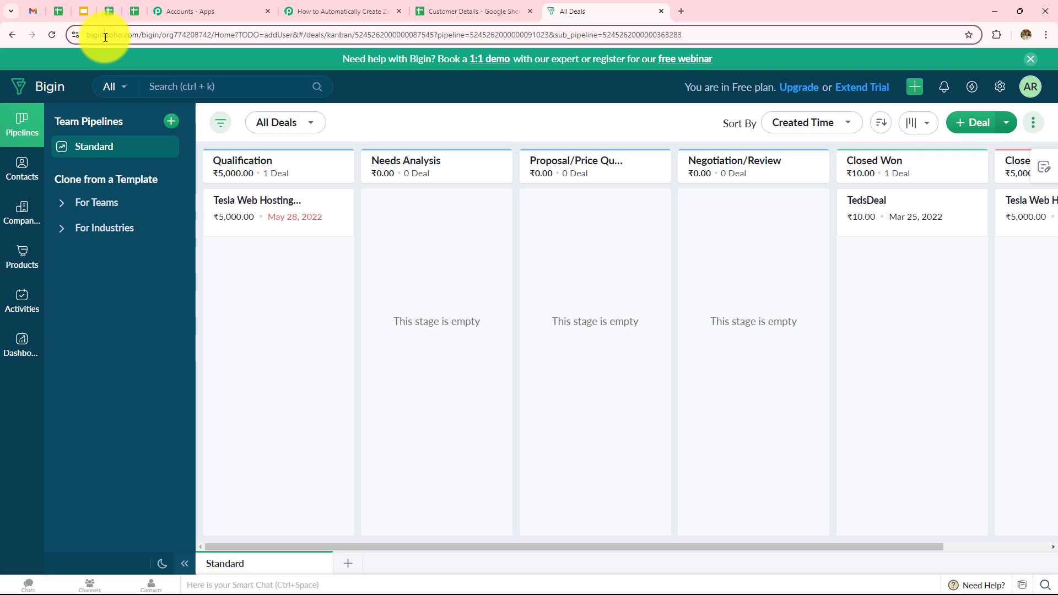
{"action": "double_click", "coordinate": [138, 38]}
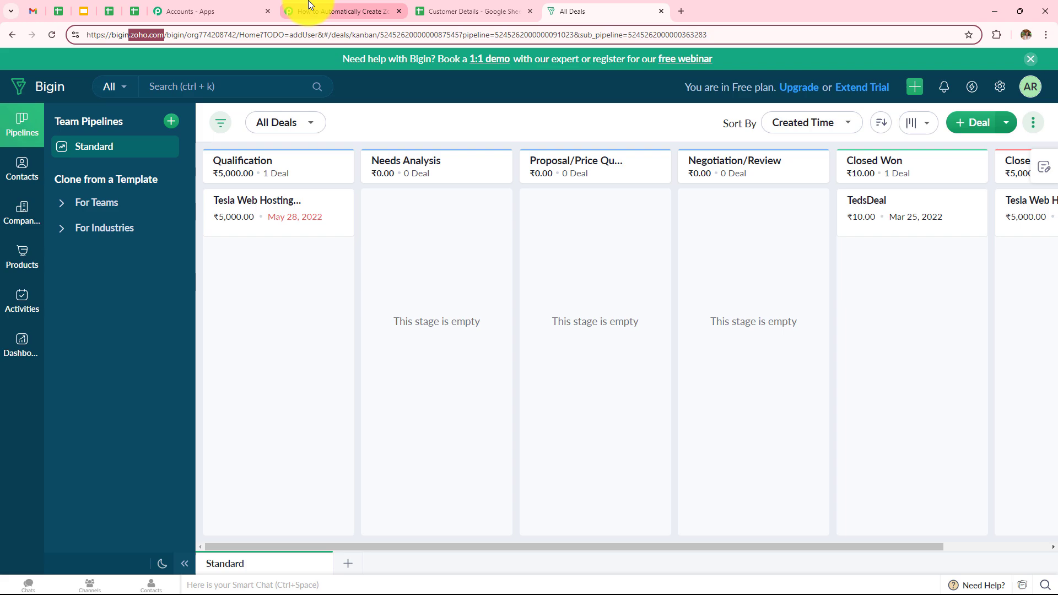
{"action": "left_click", "coordinate": [309, 11]}
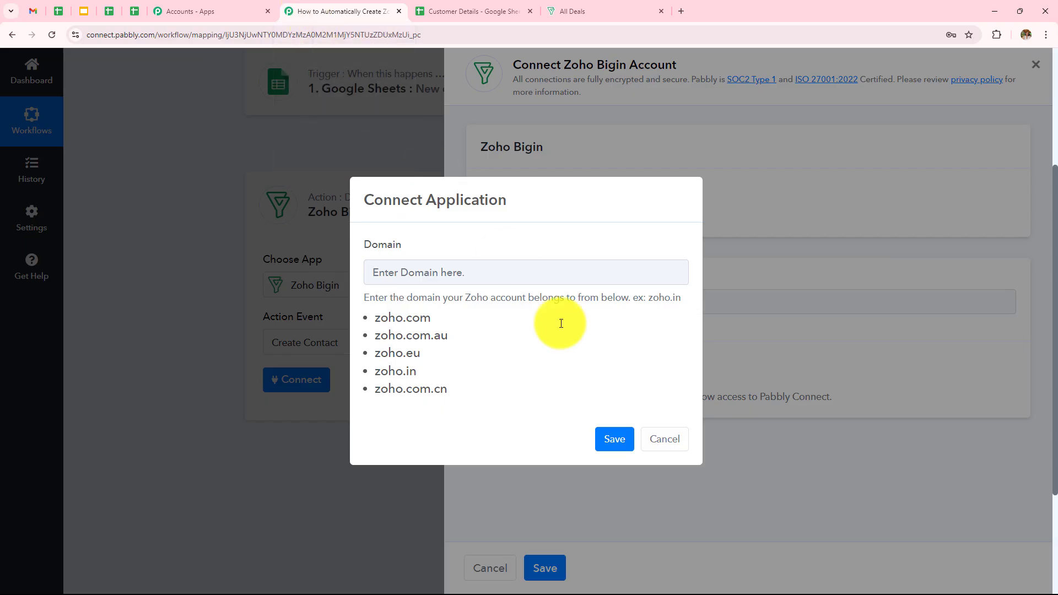
{"action": "left_click", "coordinate": [442, 278]}
{"action": "type", "text": "Zoho"}
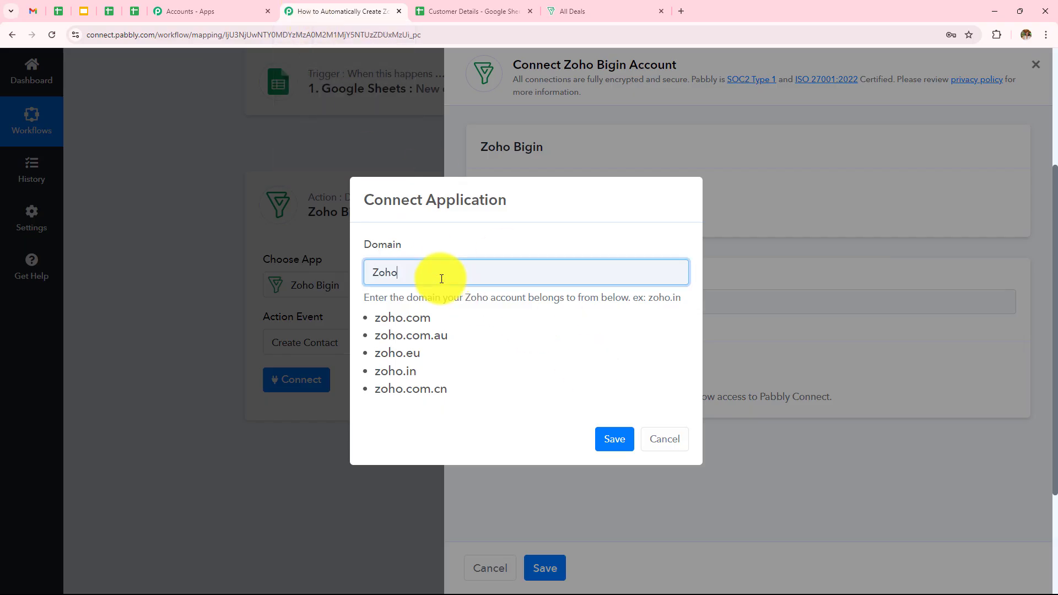
{"action": "type", "text": ".com"}
{"action": "left_click", "coordinate": [380, 273]}
{"action": "key", "text": "BackSpace"}
{"action": "type", "text": "z"}
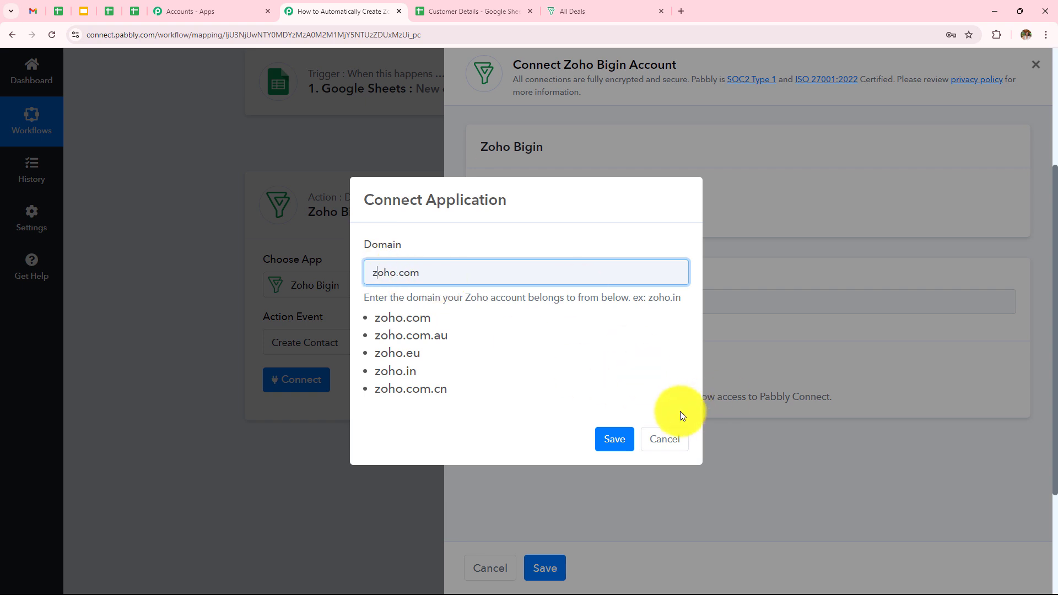
{"action": "left_click", "coordinate": [612, 438]}
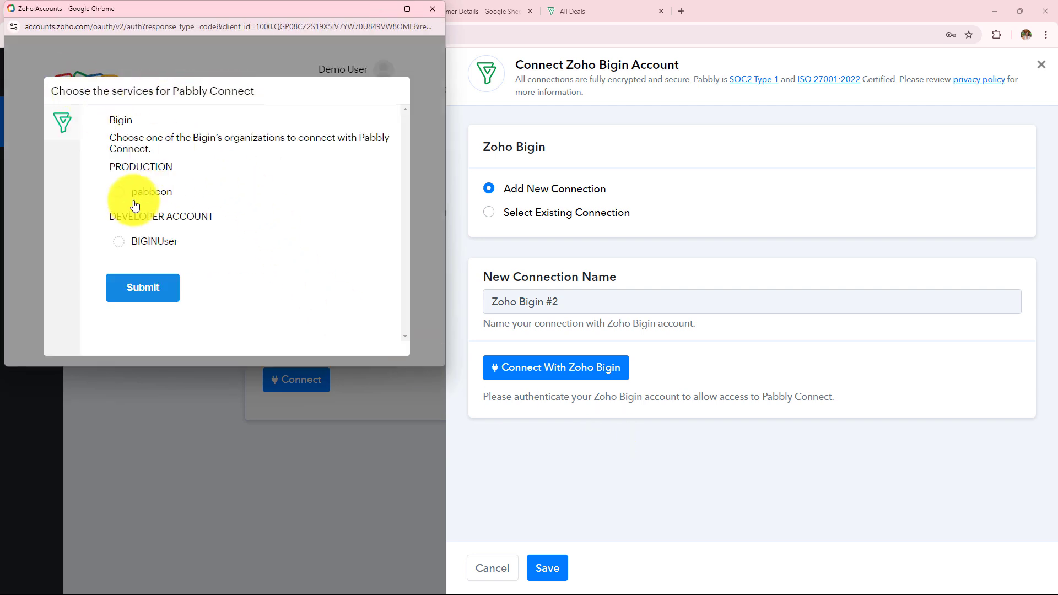
- Authorize the pabbcon Bigin organization, accepting Pabbly Connect's access request
{"action": "left_click", "coordinate": [119, 191]}
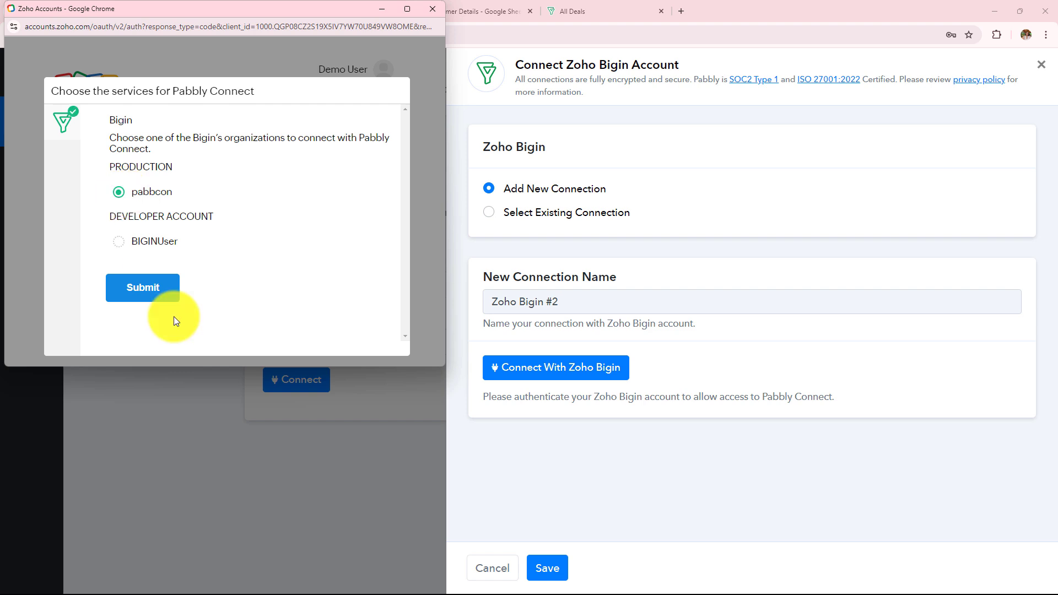
{"action": "left_click", "coordinate": [162, 291]}
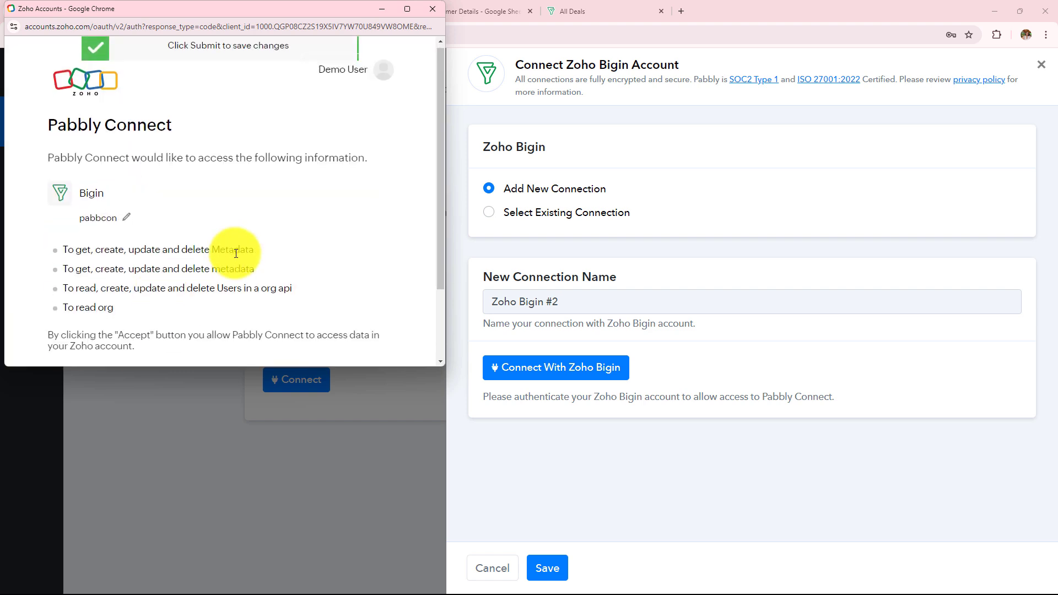
{"action": "scroll", "coordinate": [236, 253], "scroll_direction": "down", "scroll_amount": 2}
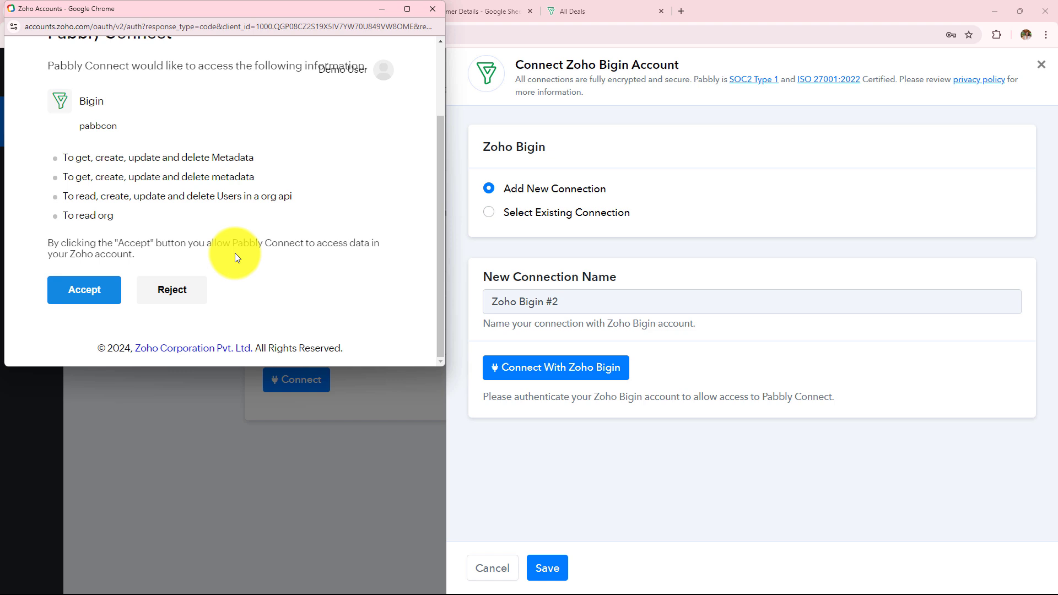
{"action": "left_click", "coordinate": [83, 294]}
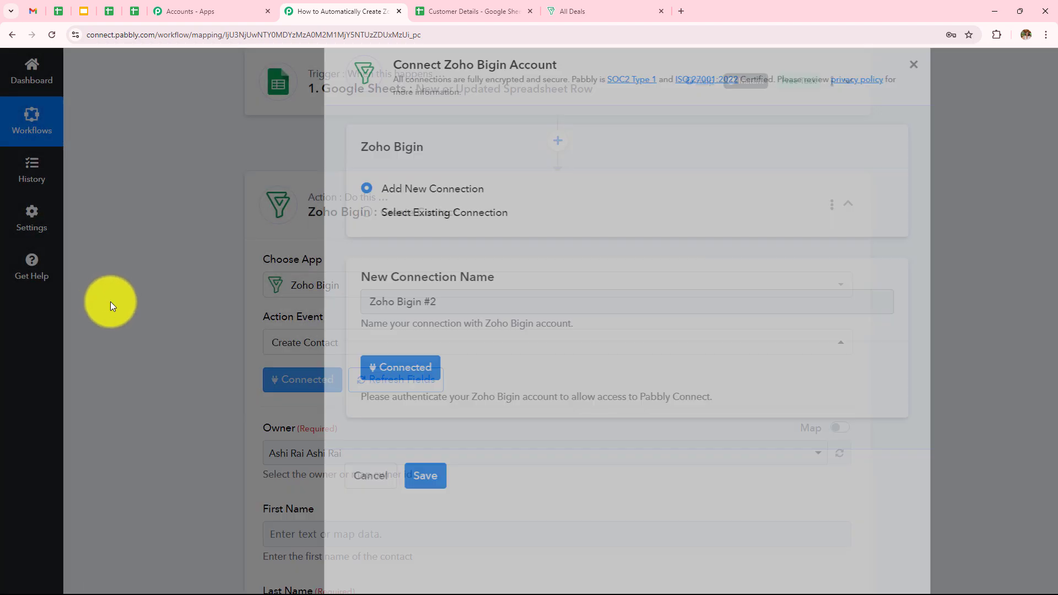
- Expand the Zoho Bigin Create Contact action and map the sheet's FIRST NAME into First Name
{"action": "scroll", "coordinate": [567, 306], "scroll_direction": "down", "scroll_amount": 15}
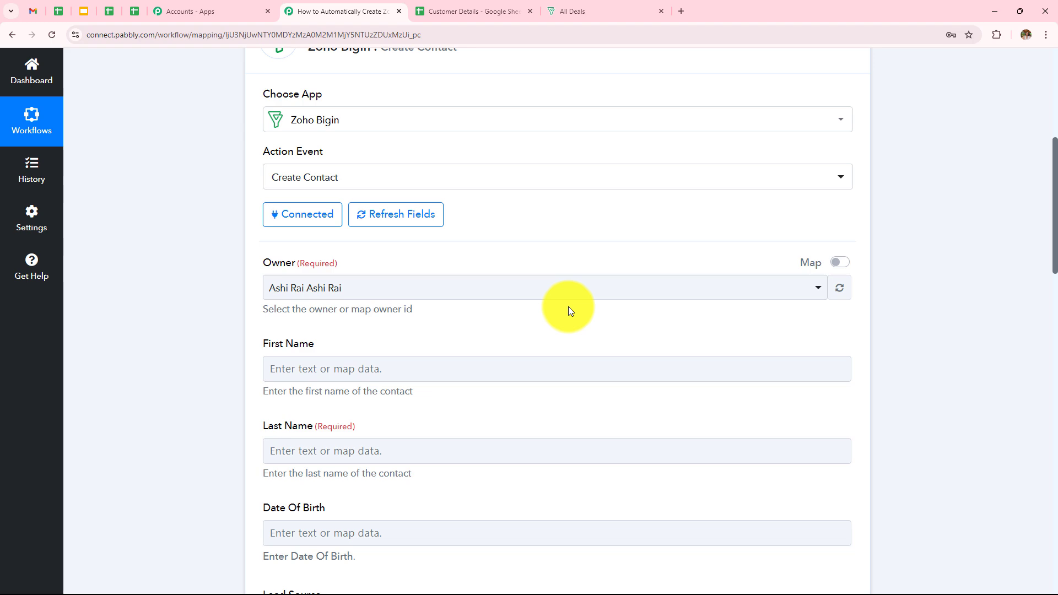
{"action": "scroll", "coordinate": [574, 332], "scroll_direction": "down", "scroll_amount": 3}
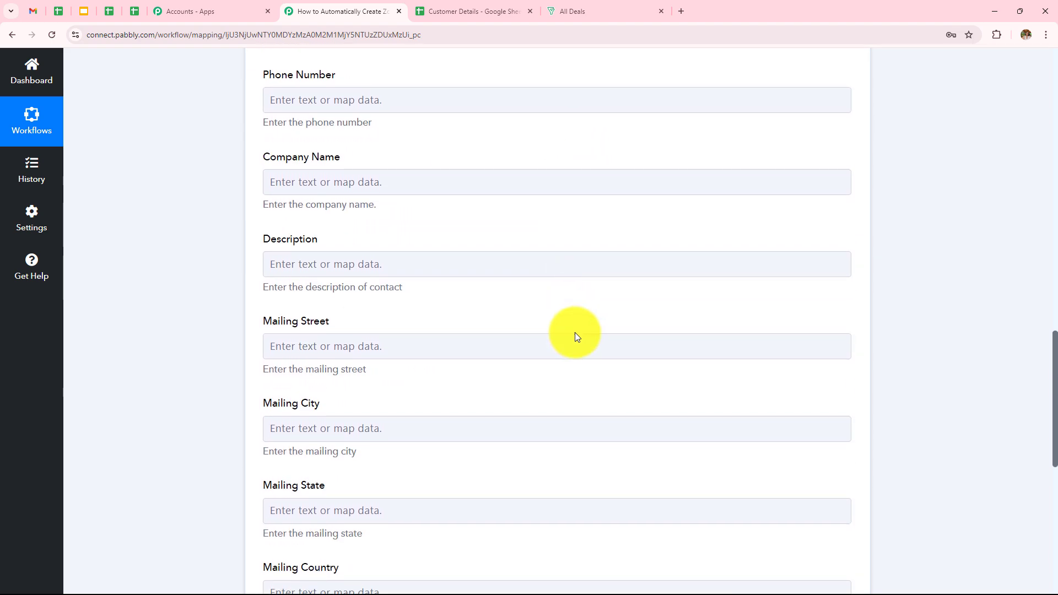
{"action": "scroll", "coordinate": [574, 332], "scroll_direction": "up", "scroll_amount": 14}
{"action": "scroll", "coordinate": [574, 336], "scroll_direction": "up", "scroll_amount": 3}
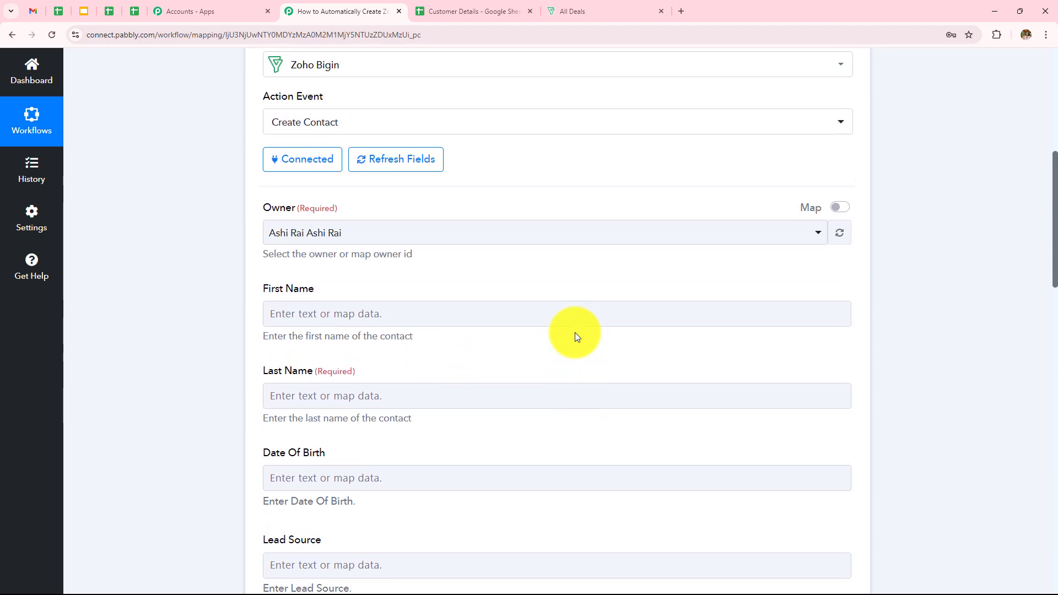
{"action": "left_click", "coordinate": [350, 318]}
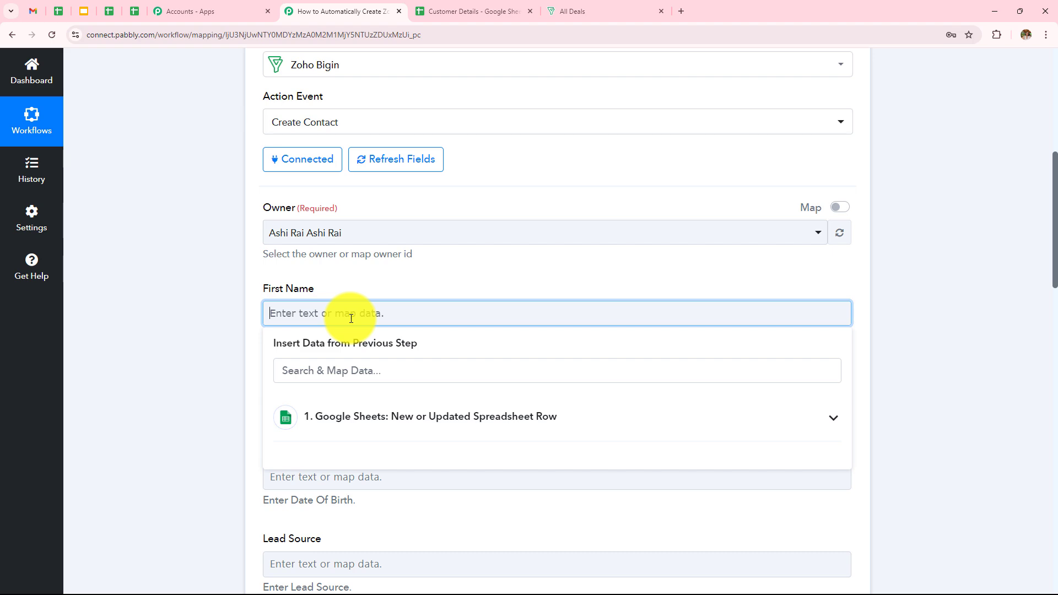
{"action": "left_click", "coordinate": [243, 266]}
{"action": "scroll", "coordinate": [244, 265], "scroll_direction": "up", "scroll_amount": 6}
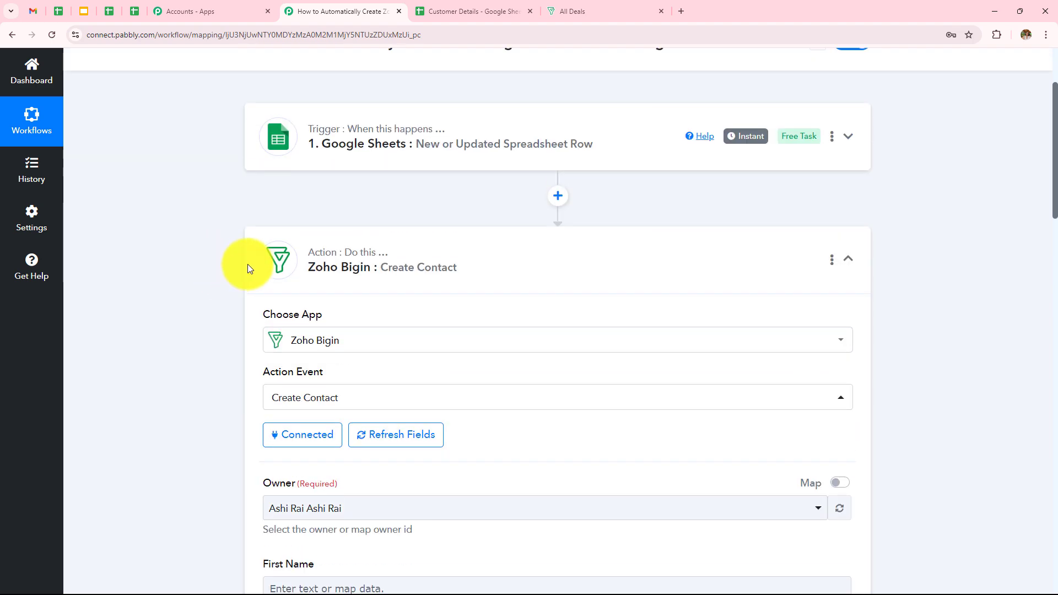
{"action": "scroll", "coordinate": [538, 337], "scroll_direction": "down", "scroll_amount": 12}
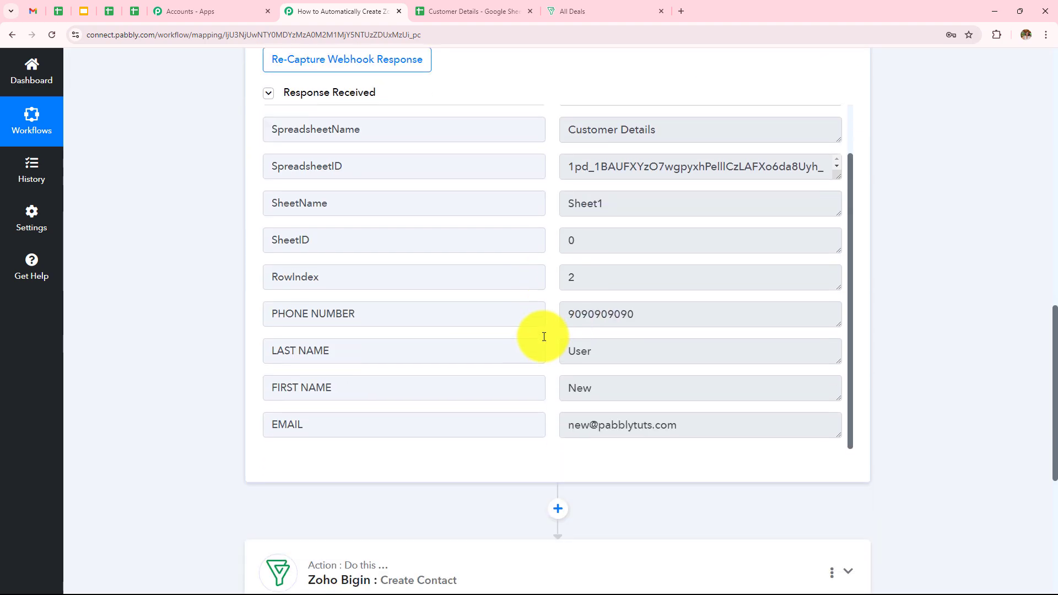
{"action": "scroll", "coordinate": [606, 308], "scroll_direction": "down", "scroll_amount": 4}
{"action": "left_click", "coordinate": [432, 354]}
{"action": "scroll", "coordinate": [432, 354], "scroll_direction": "down", "scroll_amount": 8}
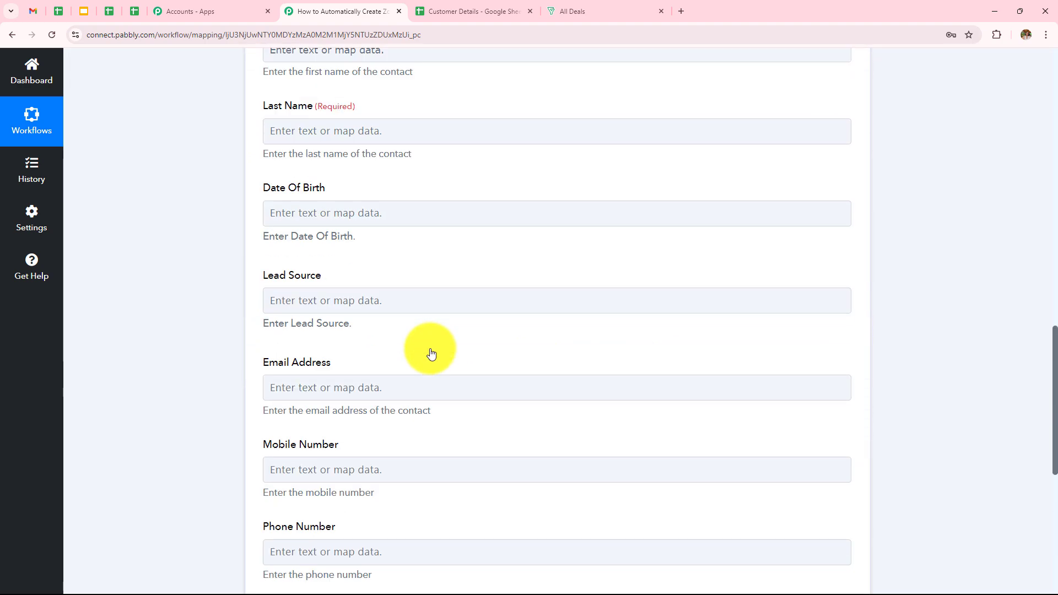
{"action": "scroll", "coordinate": [385, 352], "scroll_direction": "up", "scroll_amount": 15}
{"action": "scroll", "coordinate": [411, 498], "scroll_direction": "down", "scroll_amount": 2}
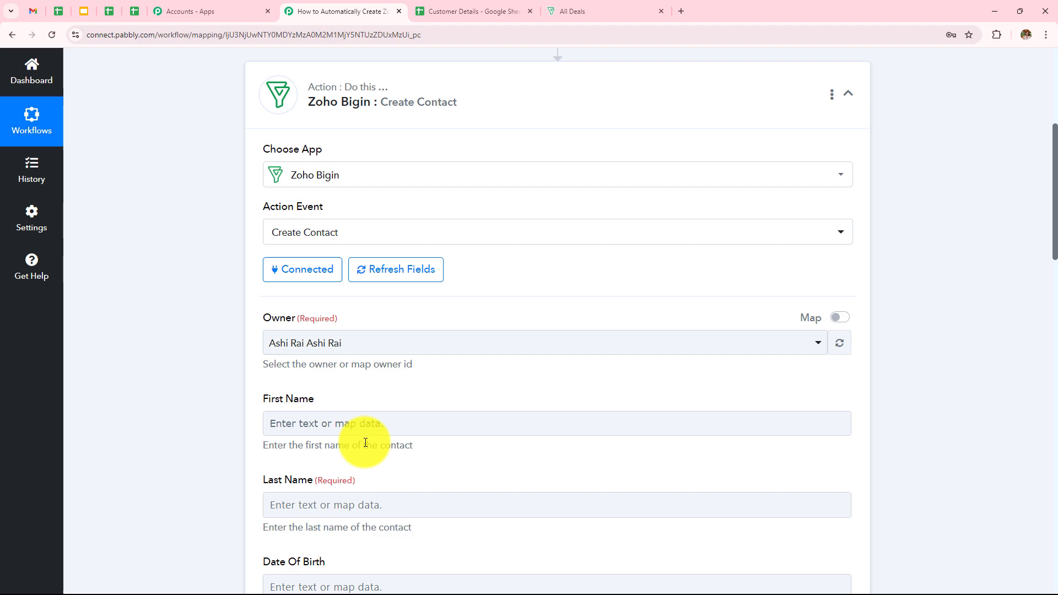
{"action": "left_click", "coordinate": [362, 433]}
{"action": "scroll", "coordinate": [363, 424], "scroll_direction": "down", "scroll_amount": 2}
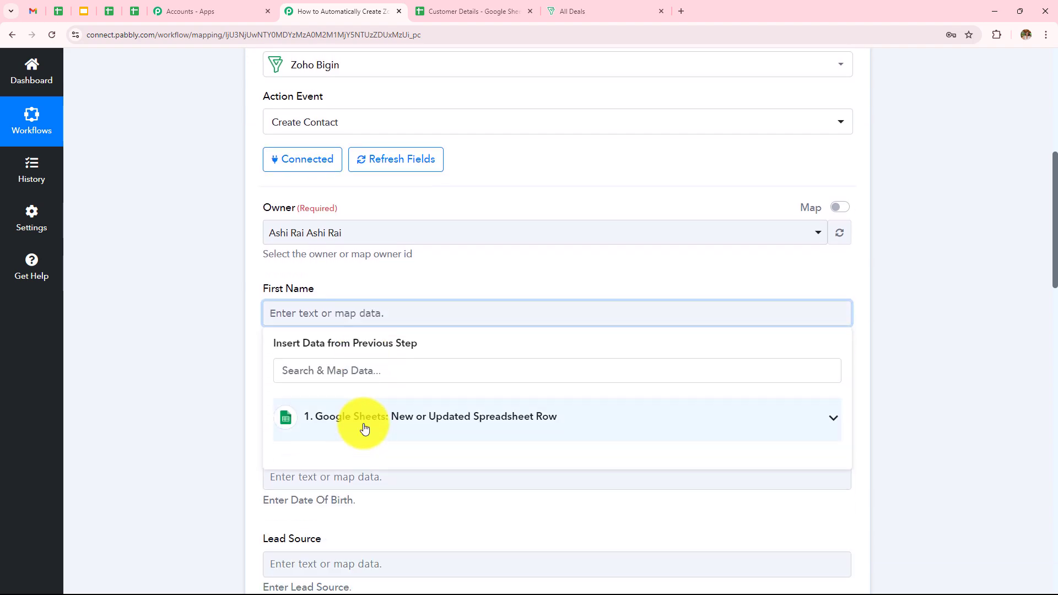
{"action": "left_click", "coordinate": [362, 419]}
{"action": "scroll", "coordinate": [439, 349], "scroll_direction": "down", "scroll_amount": 5}
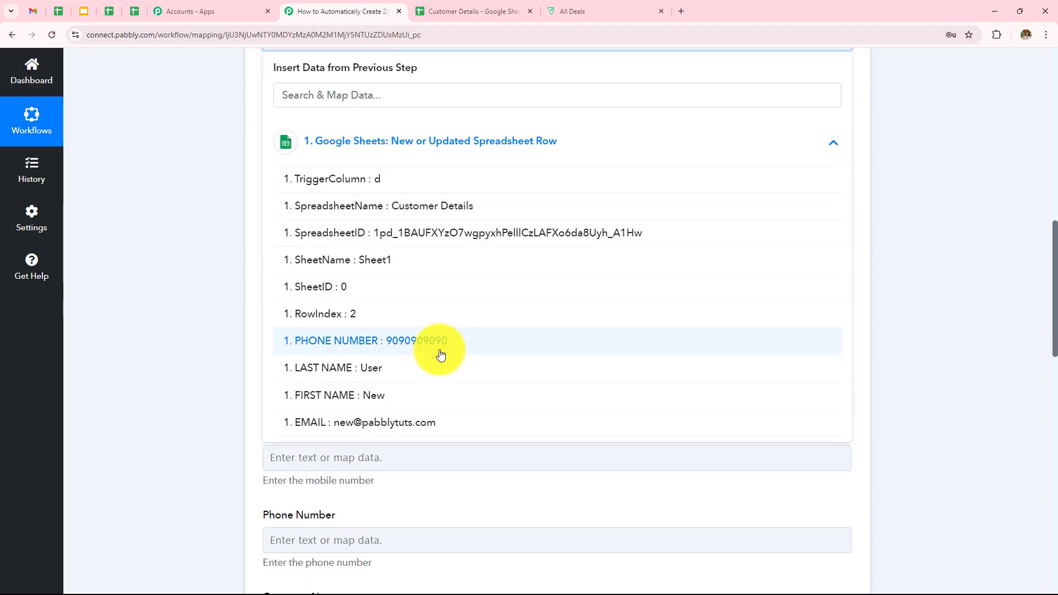
{"action": "left_click", "coordinate": [373, 405]}
- Map the sheet's LAST NAME column into the Last Name field
{"action": "left_click", "coordinate": [382, 144]}
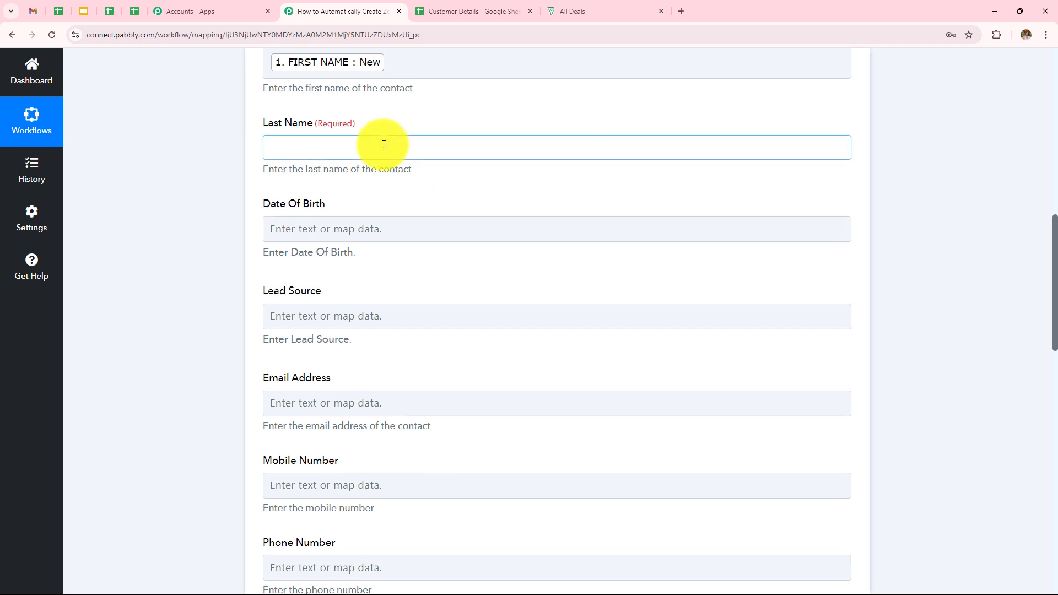
{"action": "left_click", "coordinate": [404, 242]}
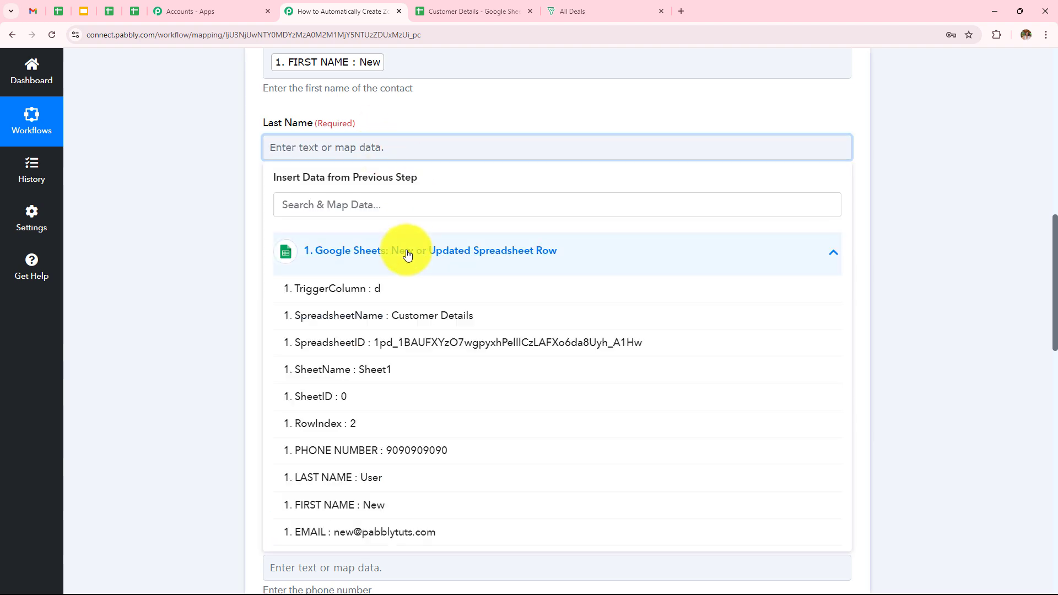
{"action": "left_click", "coordinate": [422, 481]}
{"action": "left_click", "coordinate": [157, 237]}
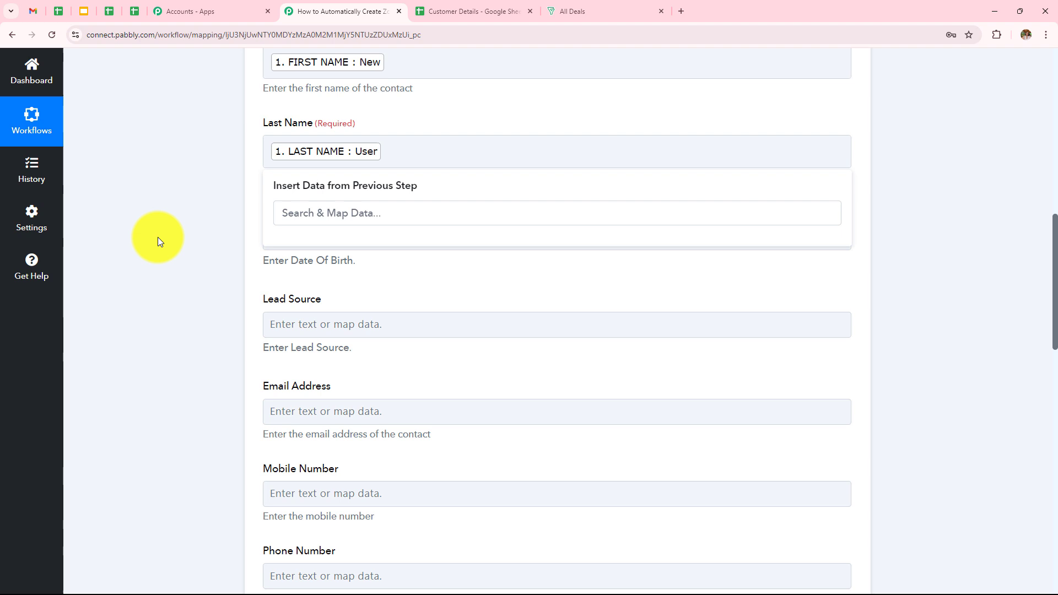
{"action": "scroll", "coordinate": [432, 223], "scroll_direction": "down", "scroll_amount": 1}
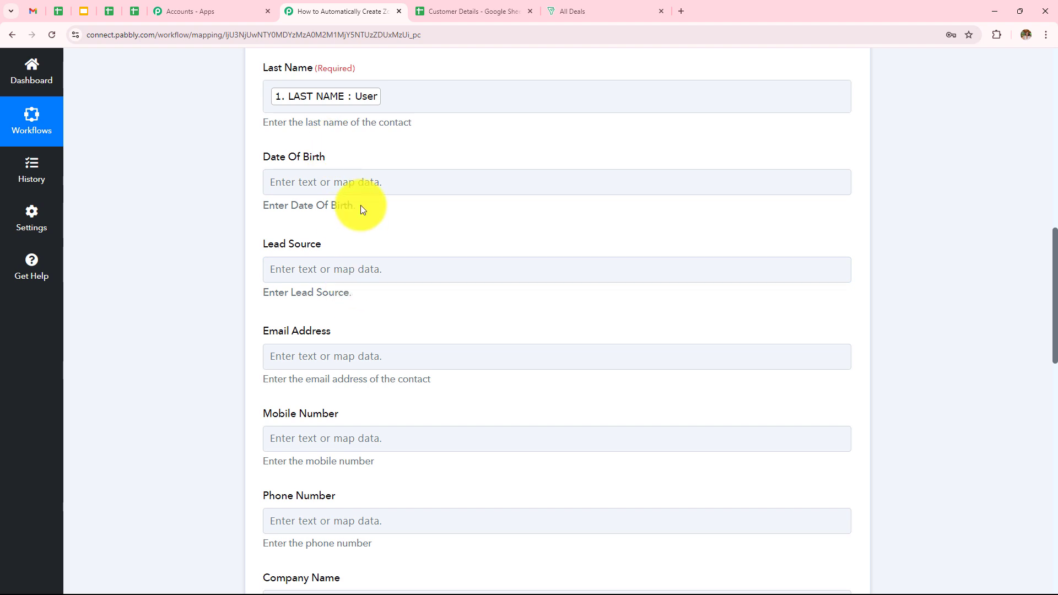
{"action": "scroll", "coordinate": [360, 205], "scroll_direction": "down", "scroll_amount": 3}
- Map the sheet's EMAIL column into the Email Address field
{"action": "left_click", "coordinate": [370, 186]}
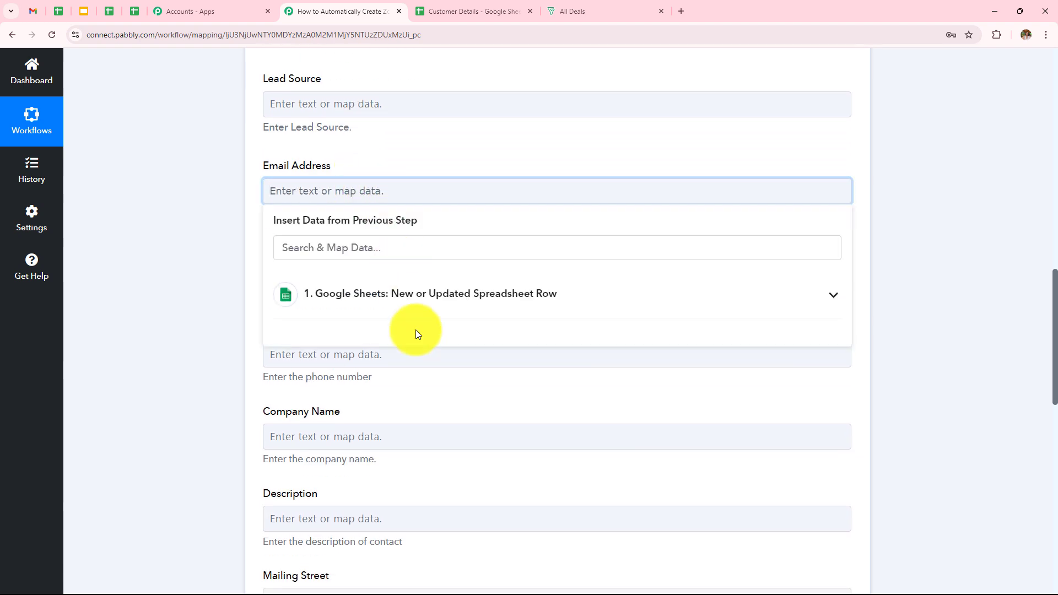
{"action": "left_click", "coordinate": [413, 291]}
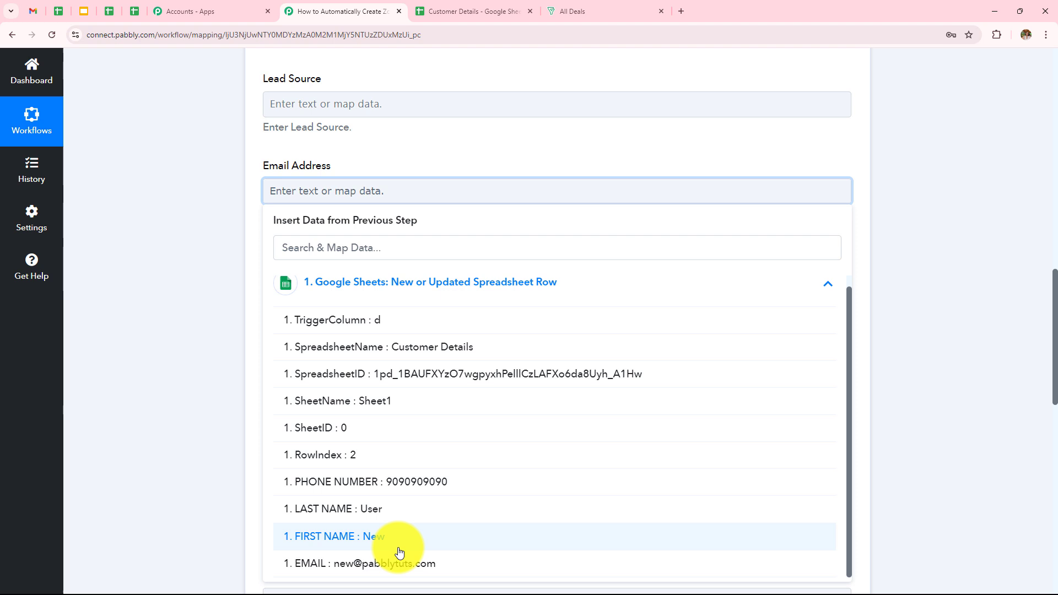
{"action": "left_click", "coordinate": [405, 562]}
{"action": "left_click", "coordinate": [180, 288]}
{"action": "scroll", "coordinate": [363, 250], "scroll_direction": "down", "scroll_amount": 1}
{"action": "scroll", "coordinate": [363, 251], "scroll_direction": "down", "scroll_amount": 3}
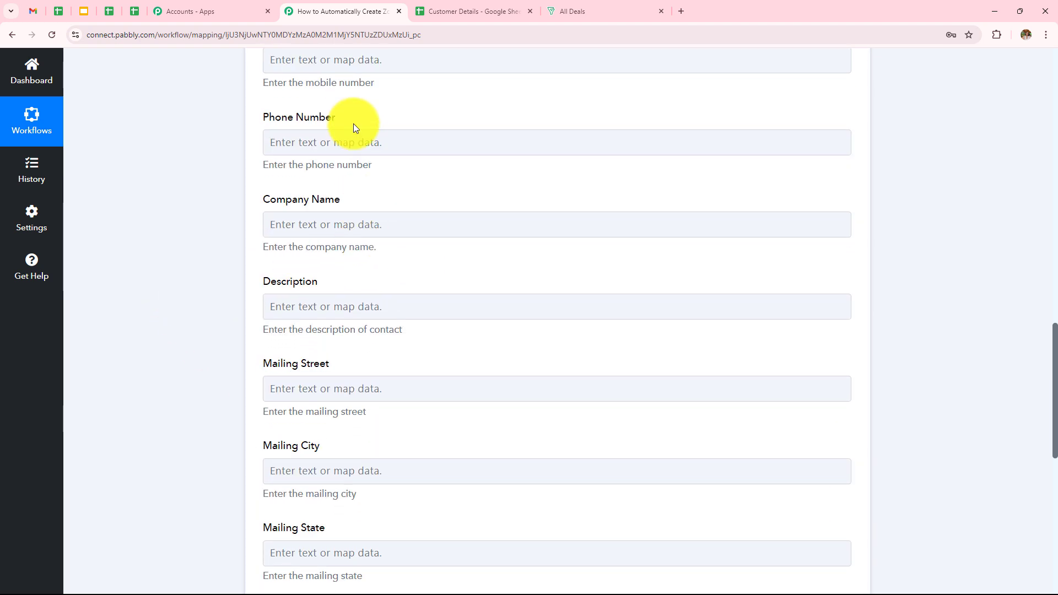
{"action": "scroll", "coordinate": [355, 156], "scroll_direction": "up", "scroll_amount": 1}
- Map the sheet's PHONE NUMBER column into the Mobile Number field
{"action": "left_click", "coordinate": [367, 114]}
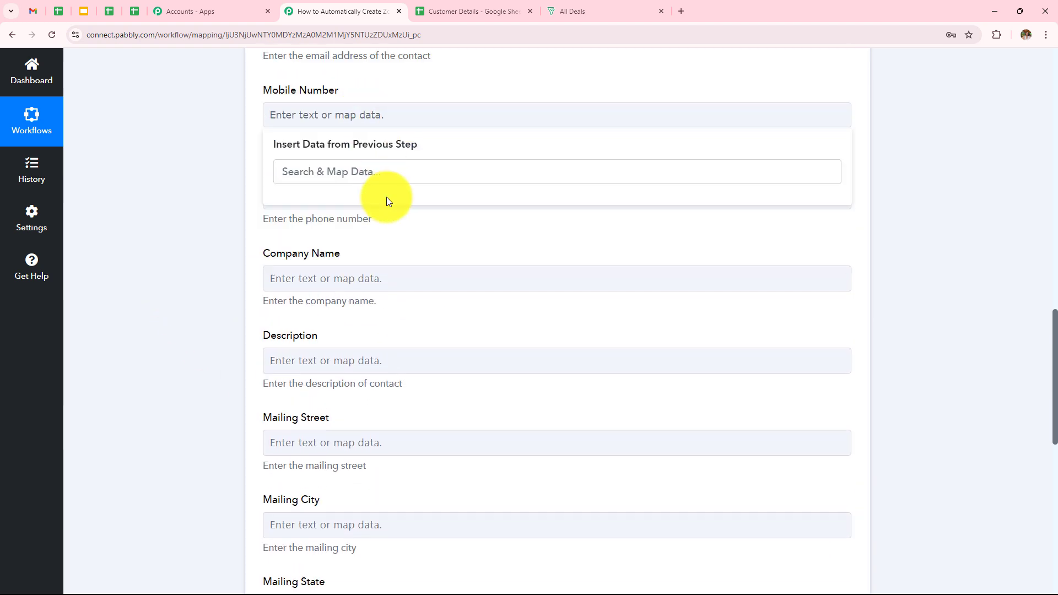
{"action": "left_click", "coordinate": [366, 113]}
{"action": "left_click", "coordinate": [371, 218]}
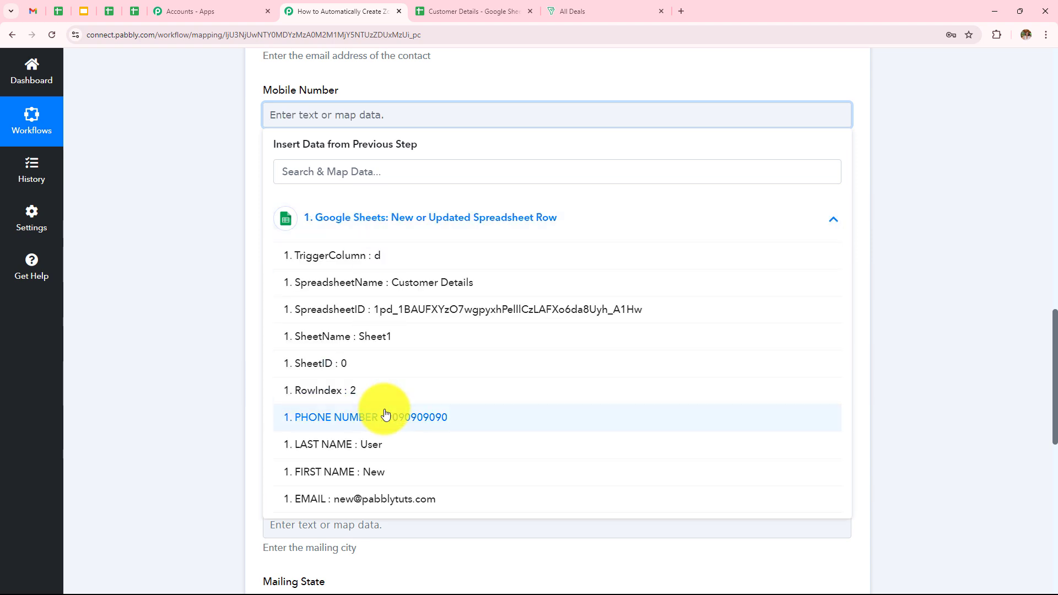
{"action": "left_click", "coordinate": [385, 416]}
{"action": "left_click", "coordinate": [214, 222]}
{"action": "scroll", "coordinate": [378, 207], "scroll_direction": "down", "scroll_amount": 3}
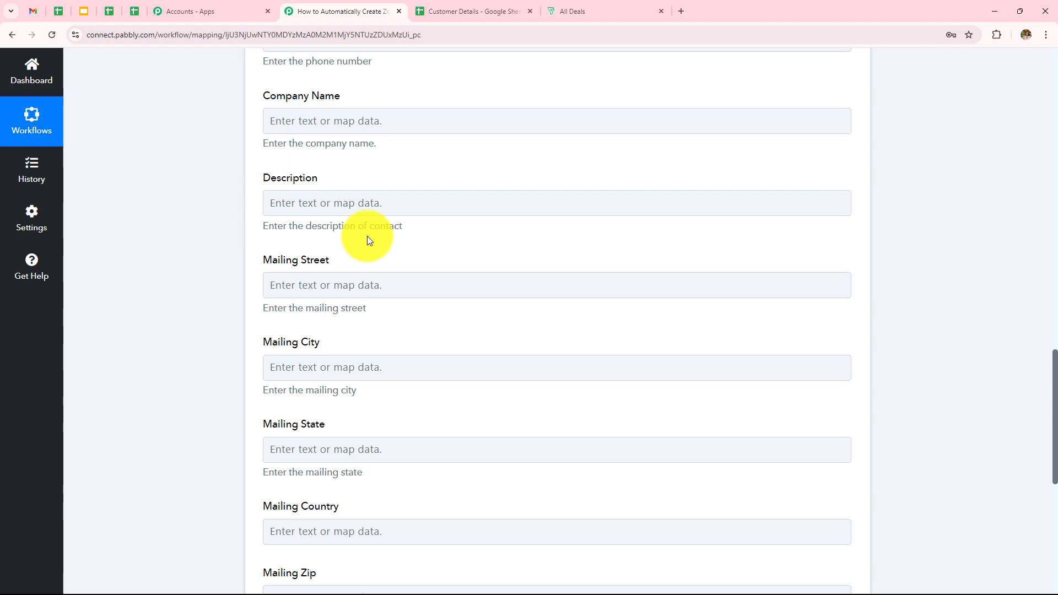
{"action": "scroll", "coordinate": [368, 239], "scroll_direction": "down", "scroll_amount": 3}
{"action": "scroll", "coordinate": [369, 241], "scroll_direction": "up", "scroll_amount": 7}
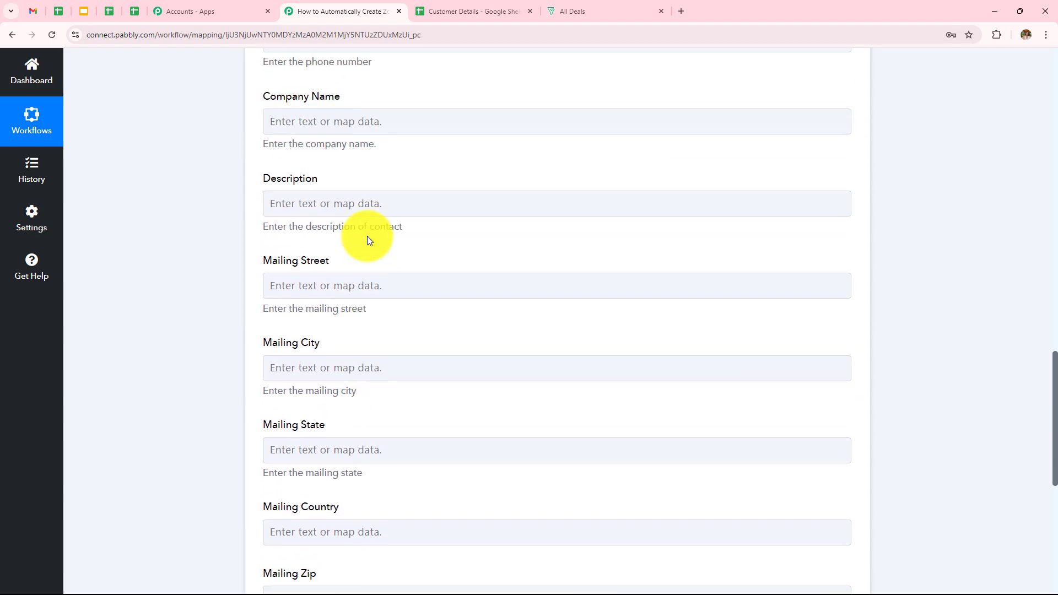
{"action": "scroll", "coordinate": [368, 241], "scroll_direction": "up", "scroll_amount": 5}
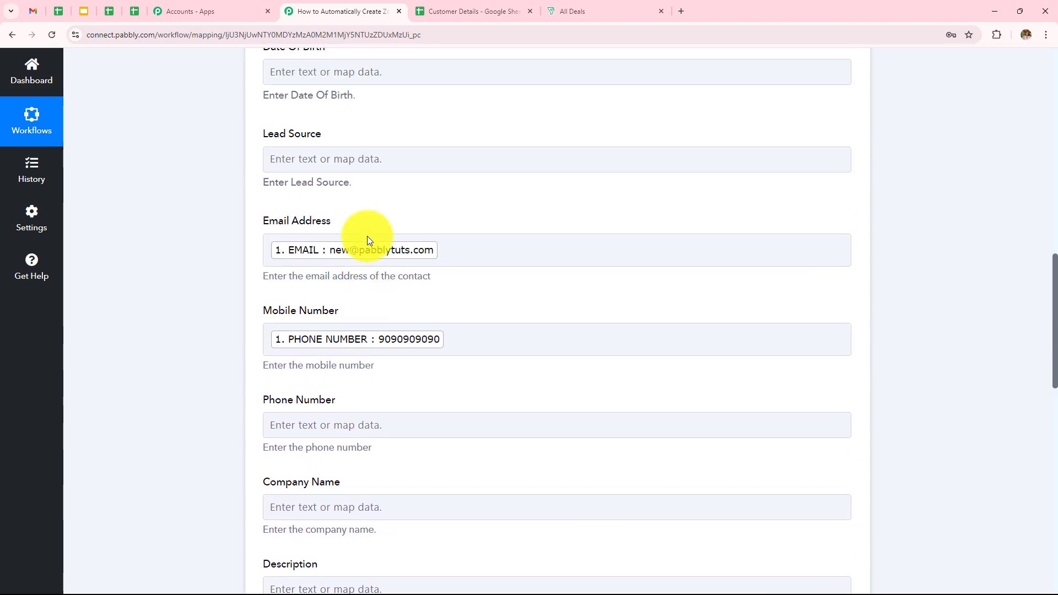
{"action": "scroll", "coordinate": [368, 240], "scroll_direction": "up", "scroll_amount": 1}
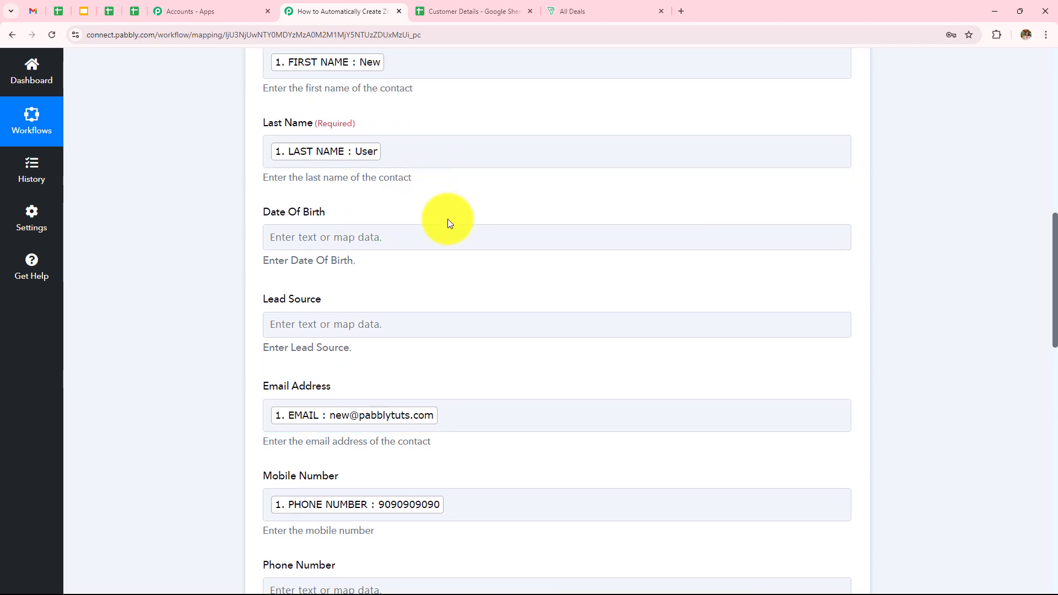
{"action": "scroll", "coordinate": [447, 222], "scroll_direction": "up", "scroll_amount": 2}
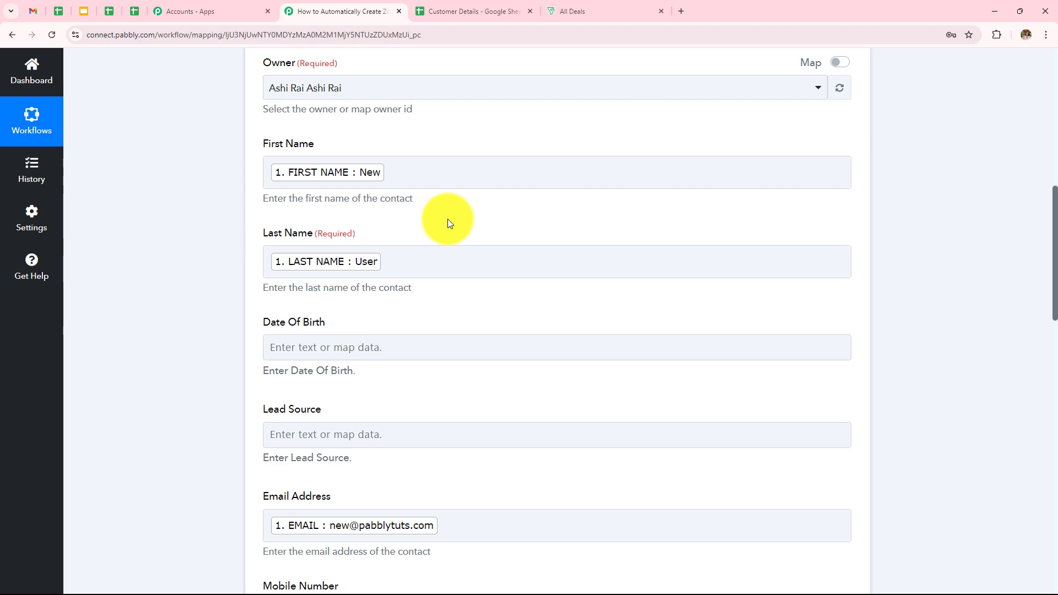
- Save and send the test request, confirm SUCCESS with 'record added', then switch to Bigin
{"action": "scroll", "coordinate": [447, 219], "scroll_direction": "down", "scroll_amount": 13}
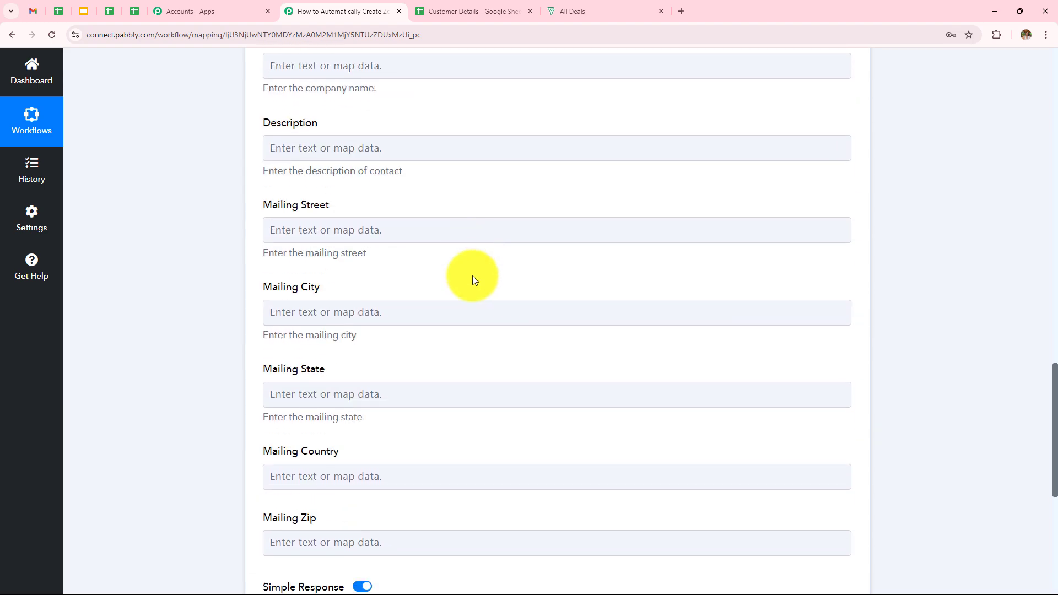
{"action": "scroll", "coordinate": [471, 276], "scroll_direction": "down", "scroll_amount": 7}
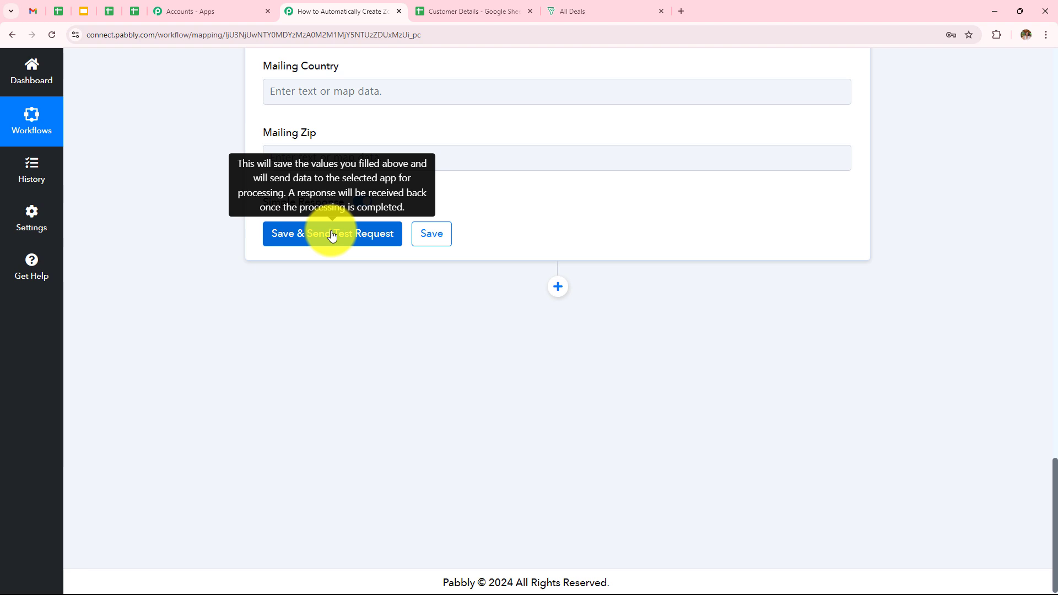
{"action": "left_click", "coordinate": [332, 236]}
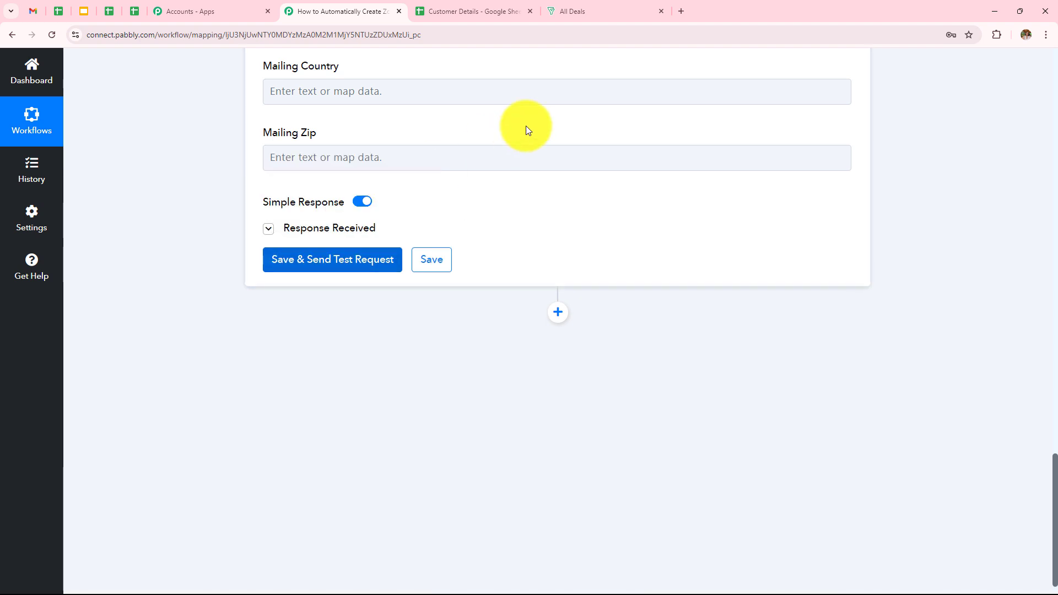
{"action": "scroll", "coordinate": [532, 138], "scroll_direction": "down", "scroll_amount": 2}
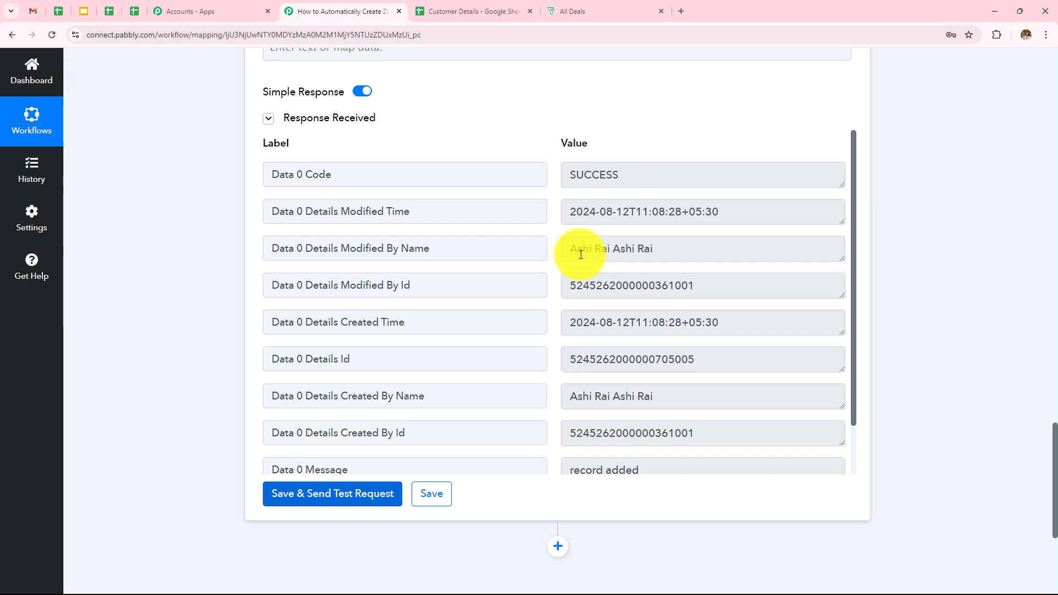
{"action": "left_click", "coordinate": [581, 7]}
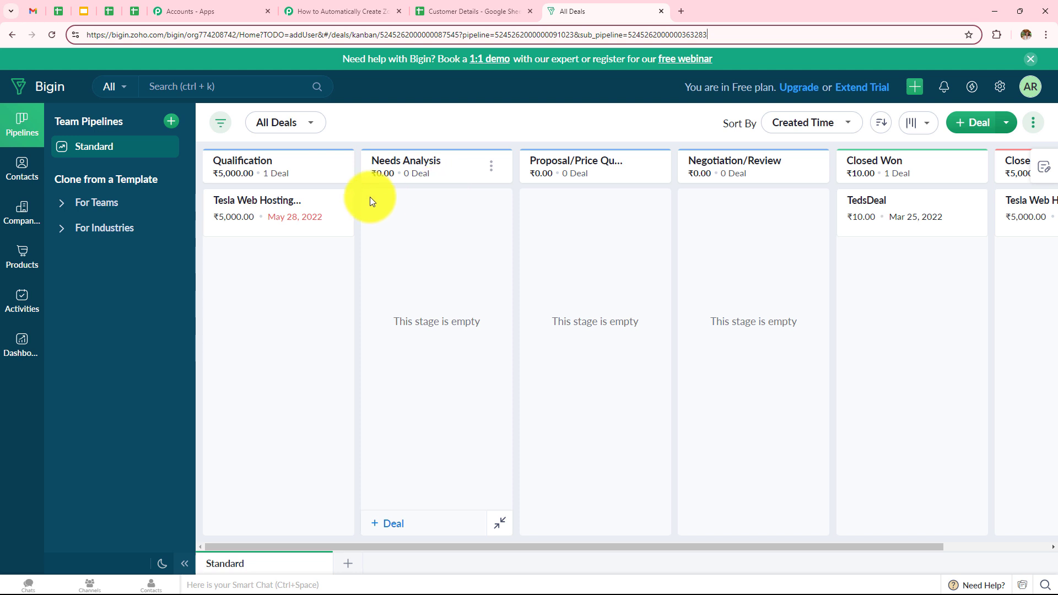
- Check the New User contact's e-mail and mobile in Bigin Contacts, then return to Customer Details
{"action": "left_click", "coordinate": [25, 172]}
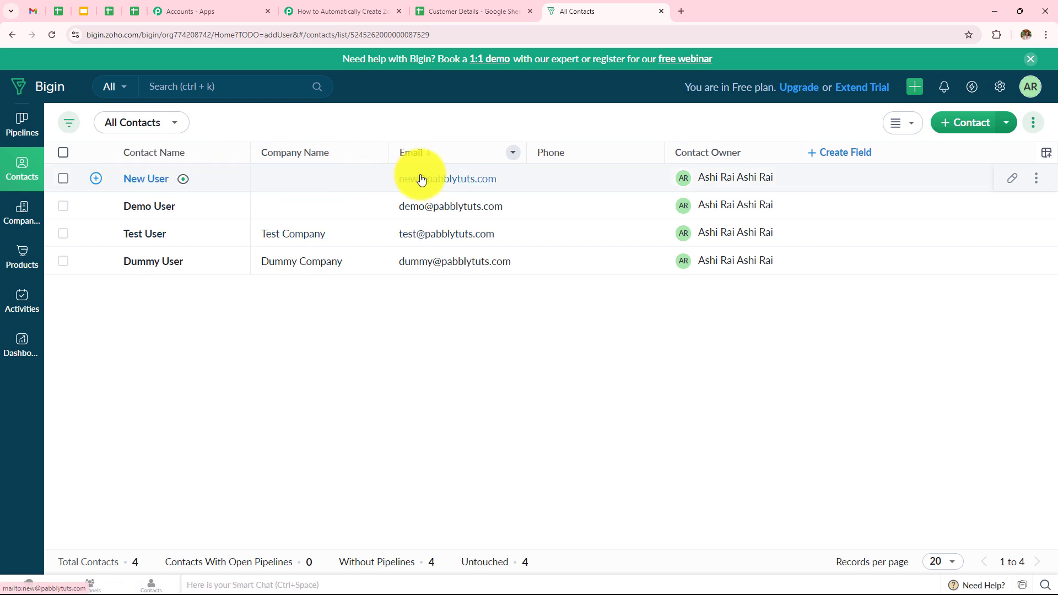
{"action": "left_click", "coordinate": [157, 185]}
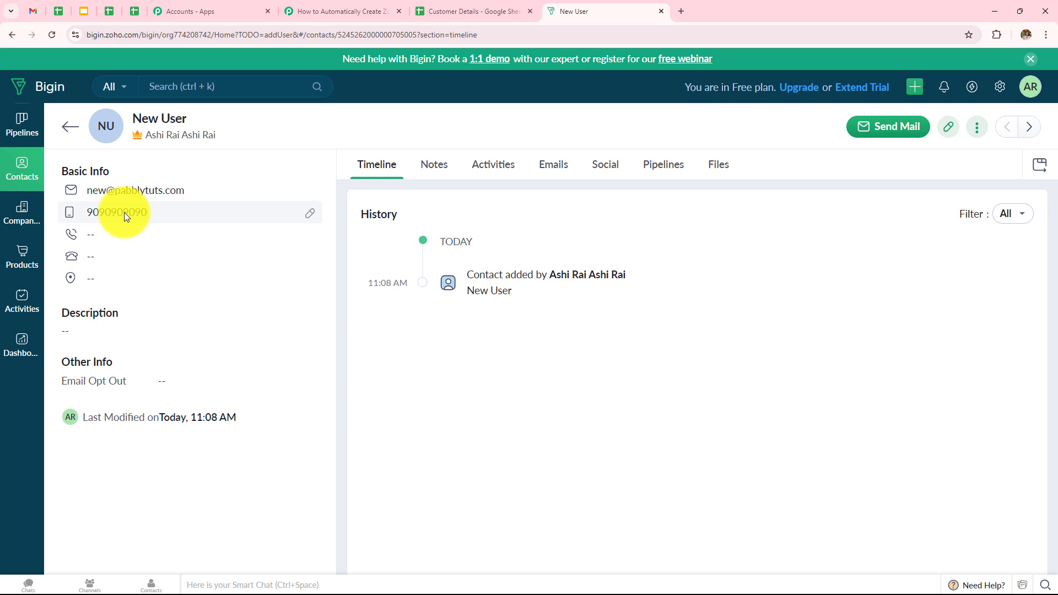
{"action": "left_click", "coordinate": [455, 7]}
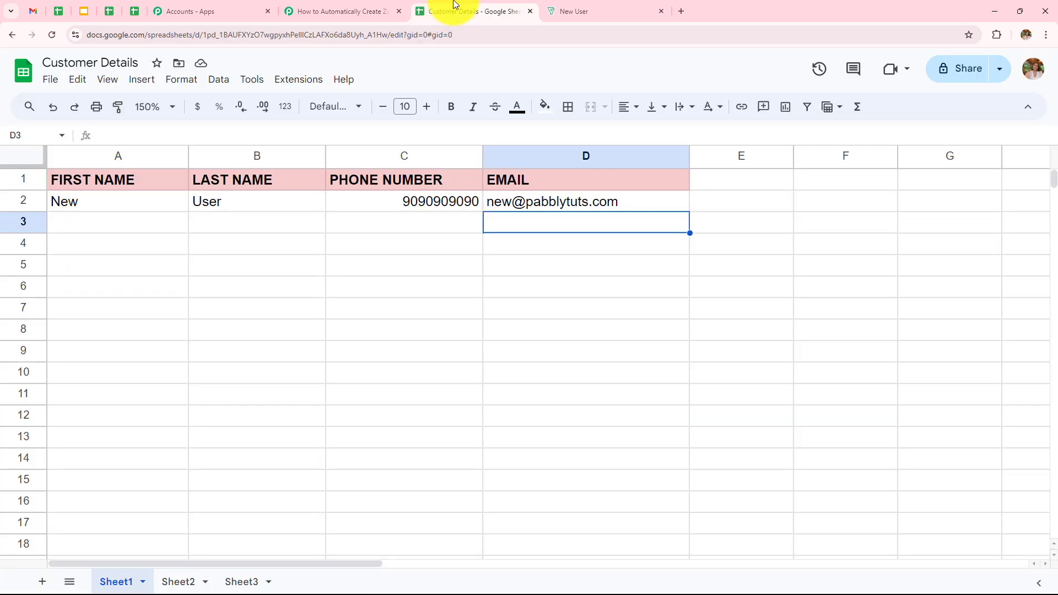
- Fill row 3 with Latest, User, a test phone number and e-mail, then switch to Bigin
{"action": "left_click", "coordinate": [85, 237]}
{"action": "type", "text": "Latest"}
{"action": "double_click", "coordinate": [269, 225]}
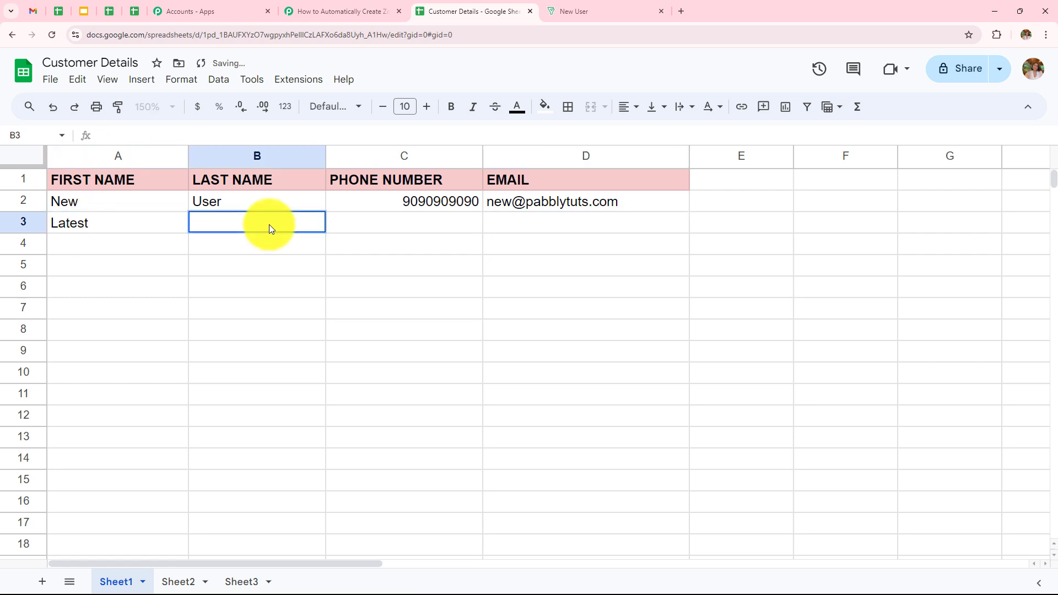
{"action": "type", "text": "User"}
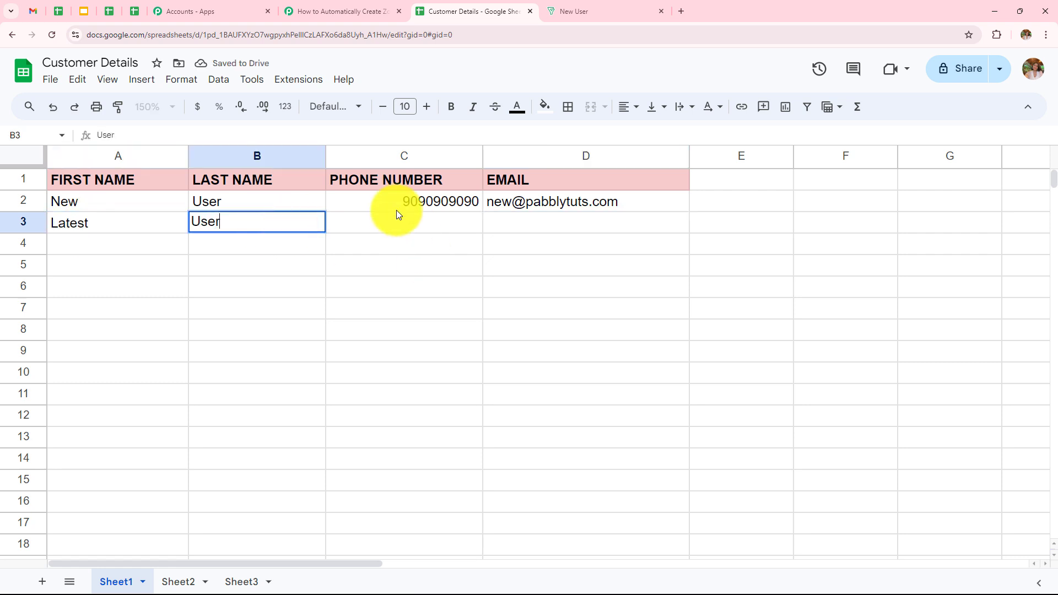
{"action": "left_click", "coordinate": [395, 209]}
{"action": "double_click", "coordinate": [401, 217]}
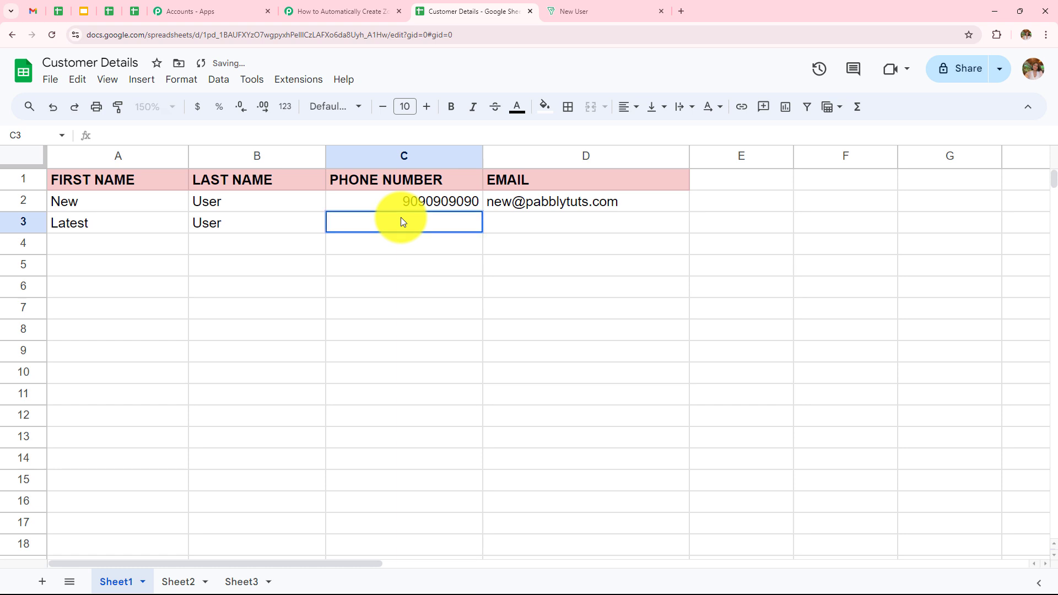
{"action": "type", "text": "7070707070"}
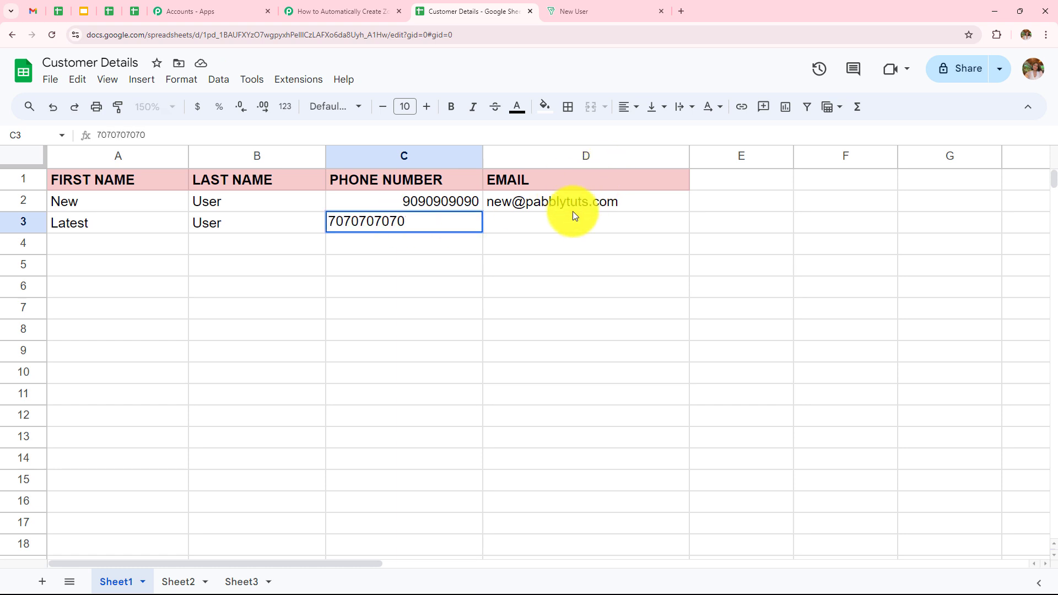
{"action": "left_click", "coordinate": [565, 222]}
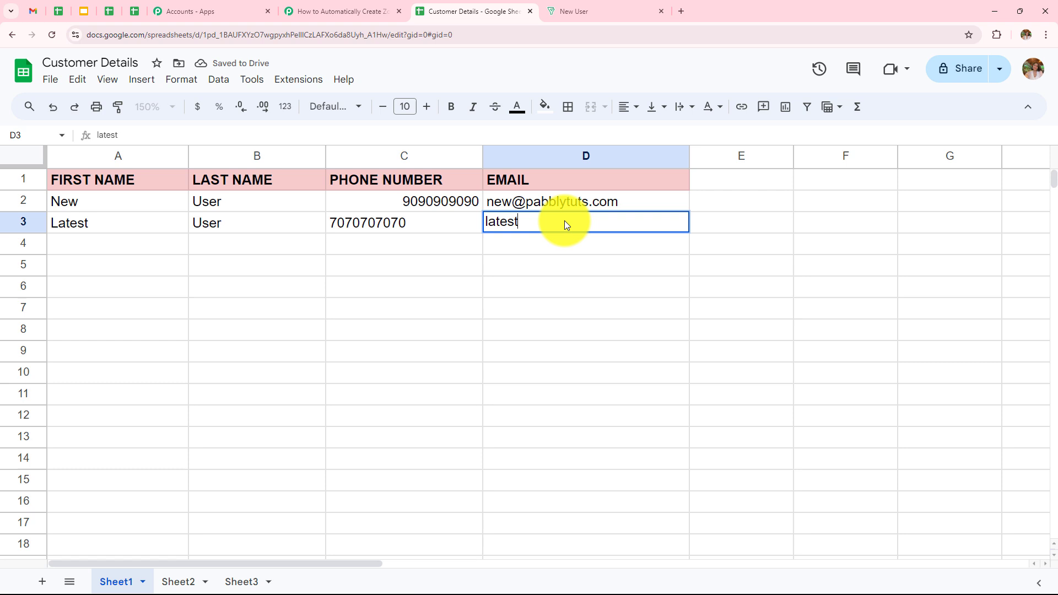
{"action": "key", "text": "Return"}
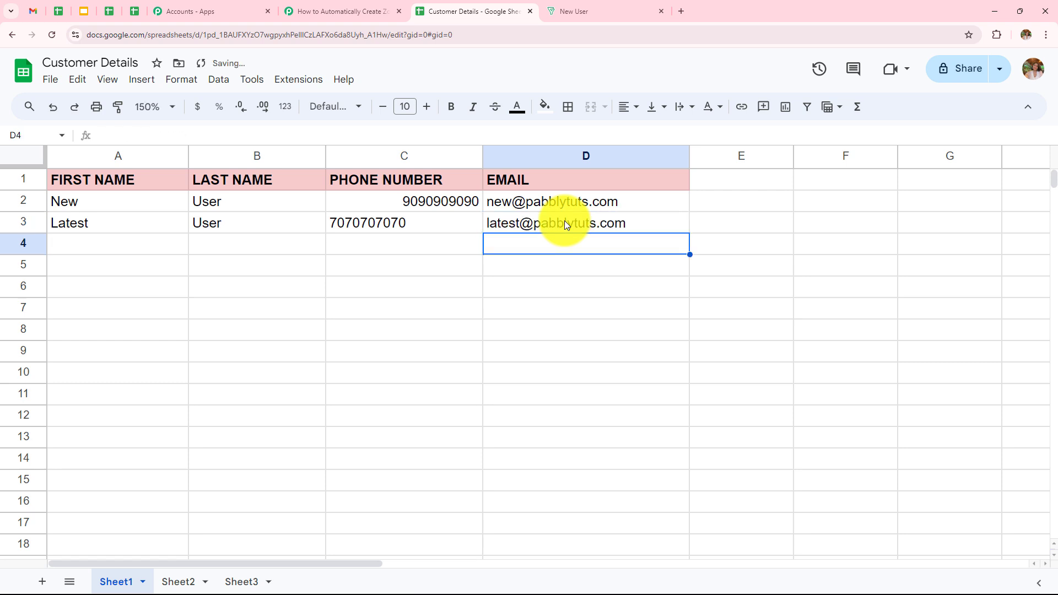
{"action": "left_click", "coordinate": [779, 220]}
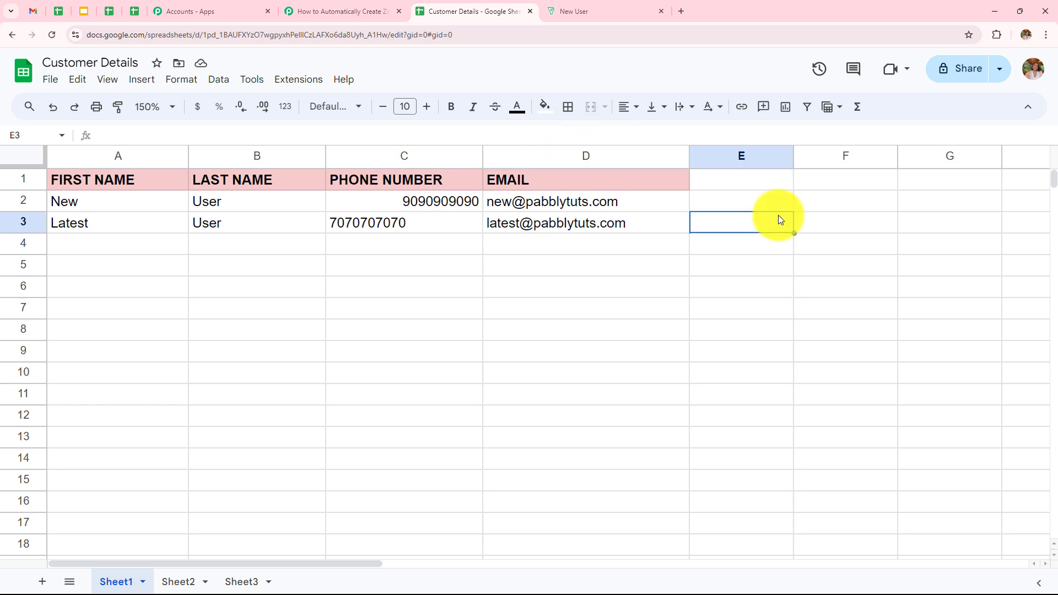
{"action": "left_click", "coordinate": [600, 5]}
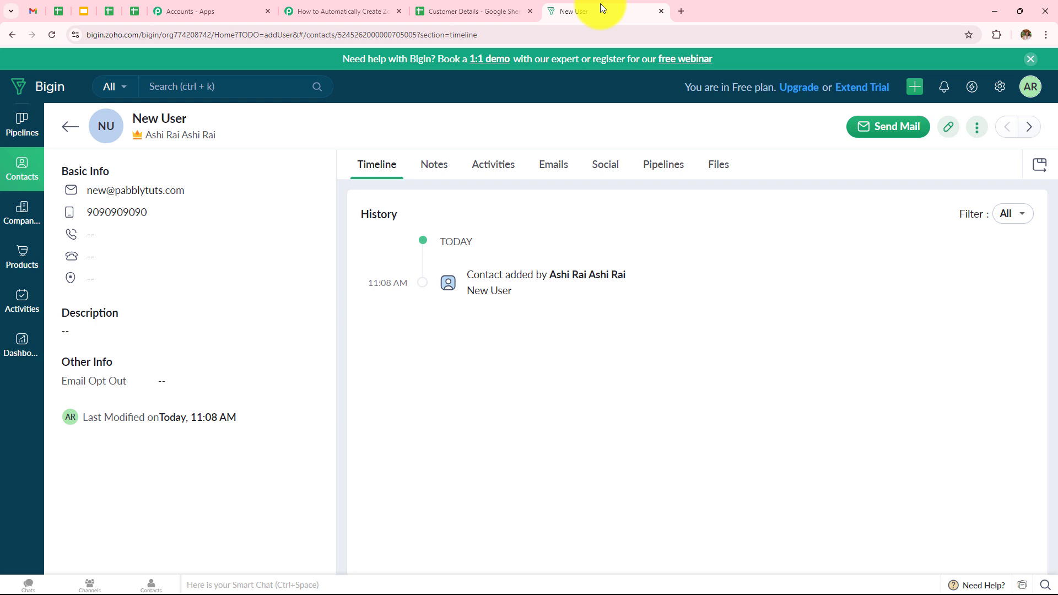
- Open the Latest User contact from All Contacts to check its details, then return to Pabbly
{"action": "left_click", "coordinate": [14, 35]}
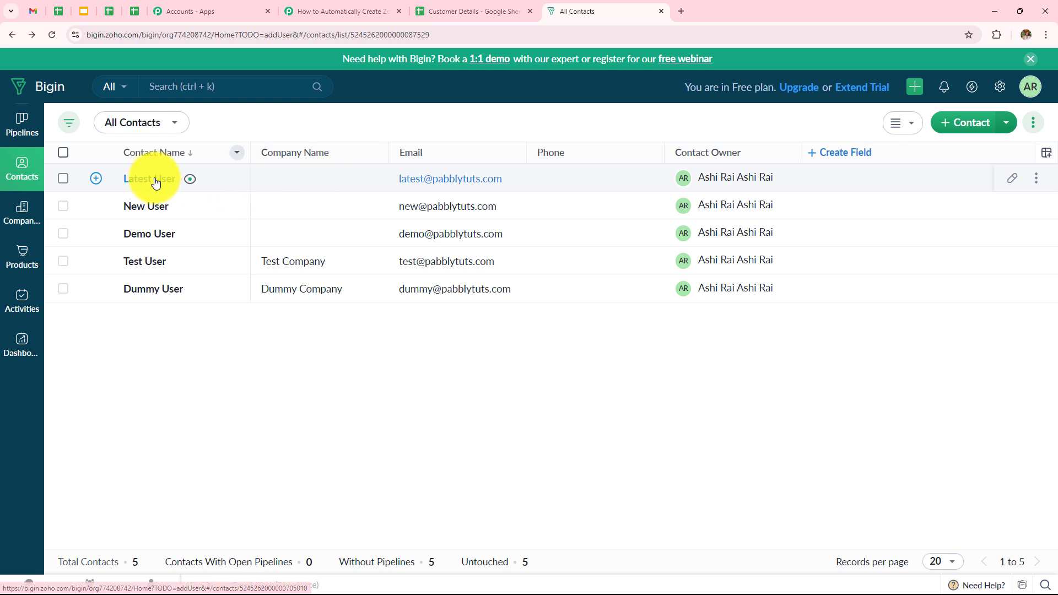
{"action": "left_click", "coordinate": [153, 183]}
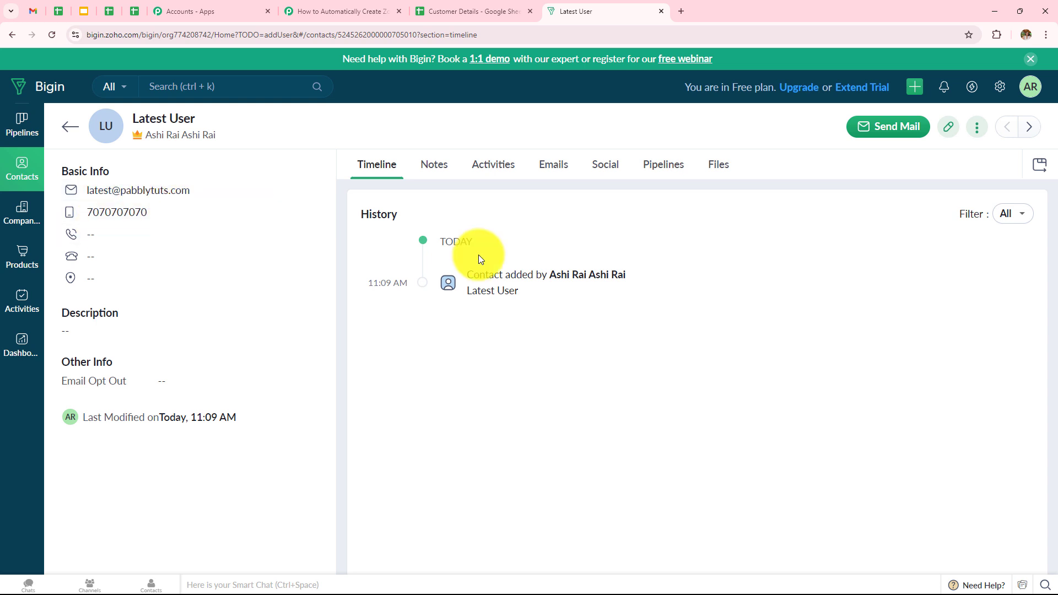
{"action": "left_click", "coordinate": [355, 13]}
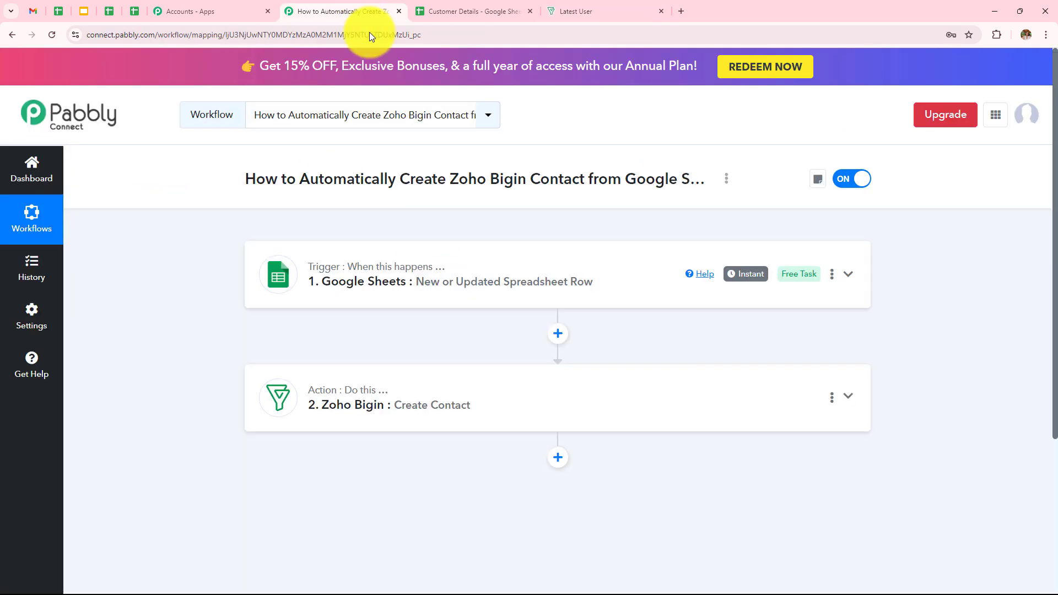
{"action": "left_click", "coordinate": [477, 298]}
{"action": "scroll", "coordinate": [477, 297], "scroll_direction": "down", "scroll_amount": 3}
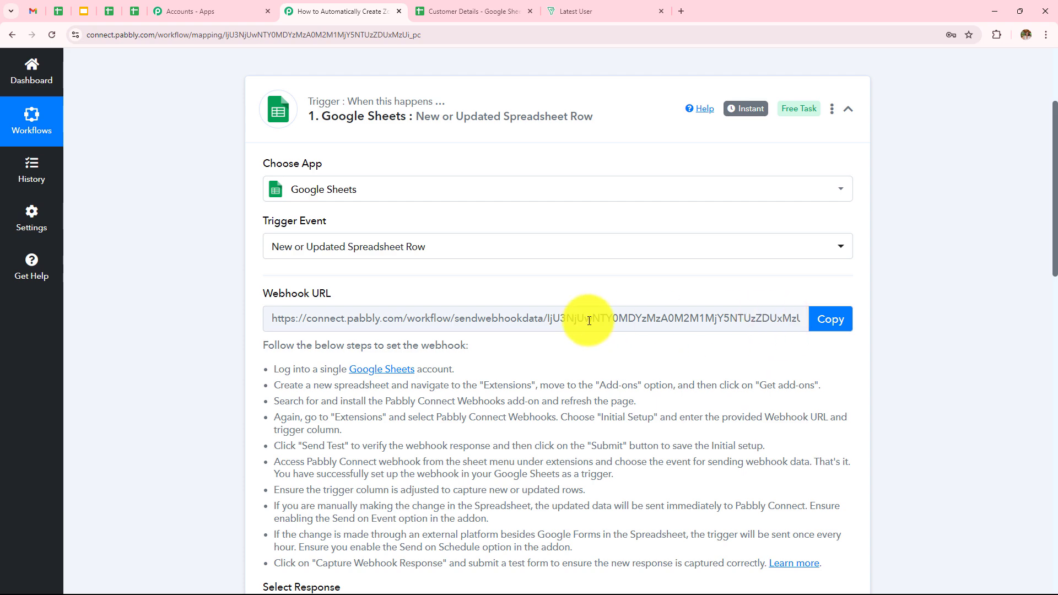
{"action": "scroll", "coordinate": [587, 320], "scroll_direction": "down", "scroll_amount": 6}
{"action": "scroll", "coordinate": [588, 320], "scroll_direction": "down", "scroll_amount": 5}
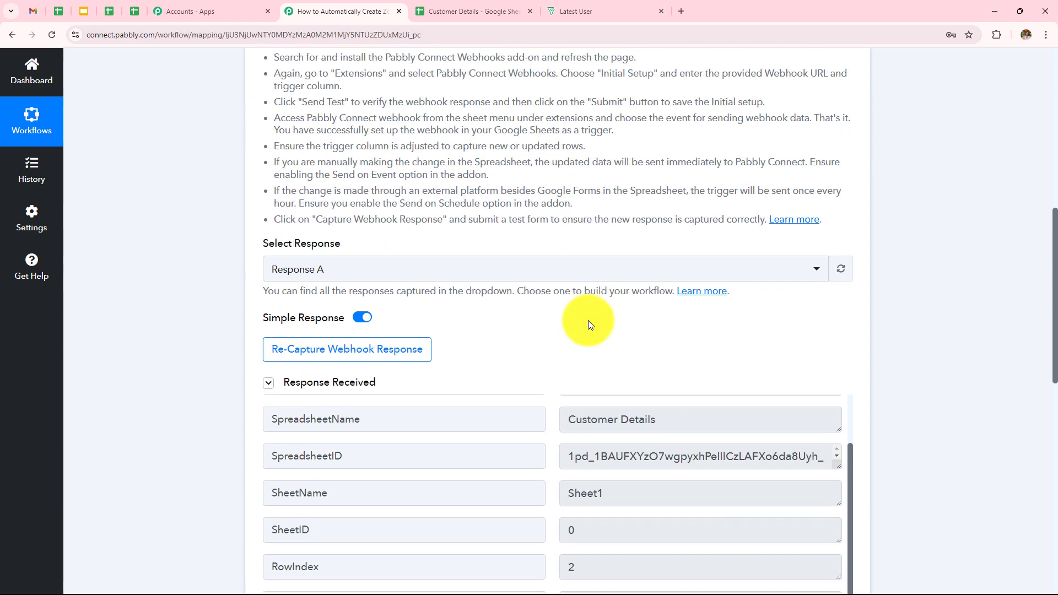
{"action": "scroll", "coordinate": [588, 322], "scroll_direction": "down", "scroll_amount": 4}
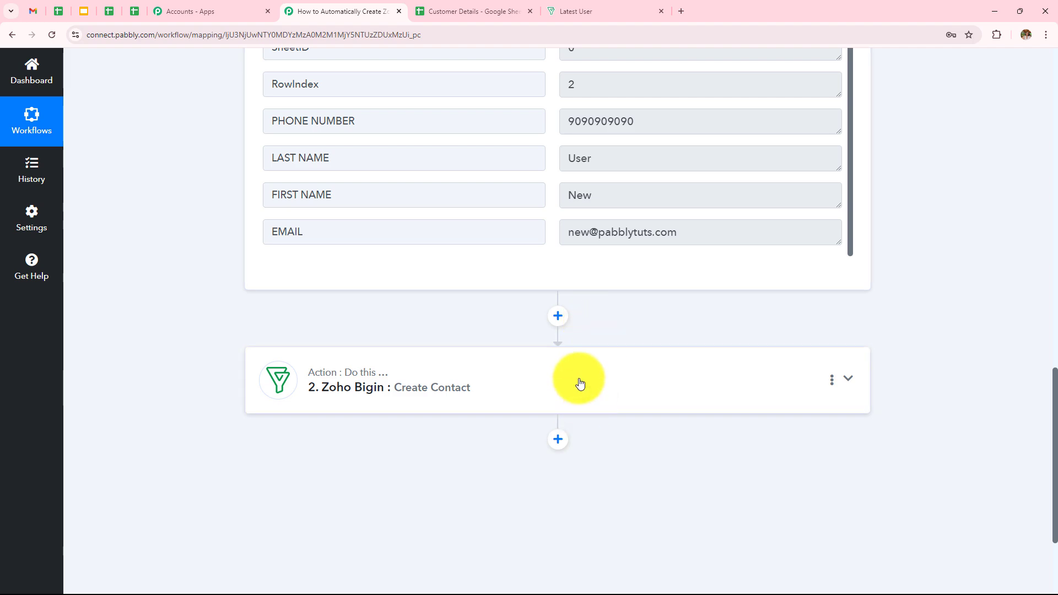
{"action": "left_click", "coordinate": [579, 383]}
{"action": "scroll", "coordinate": [579, 383], "scroll_direction": "up", "scroll_amount": 14}
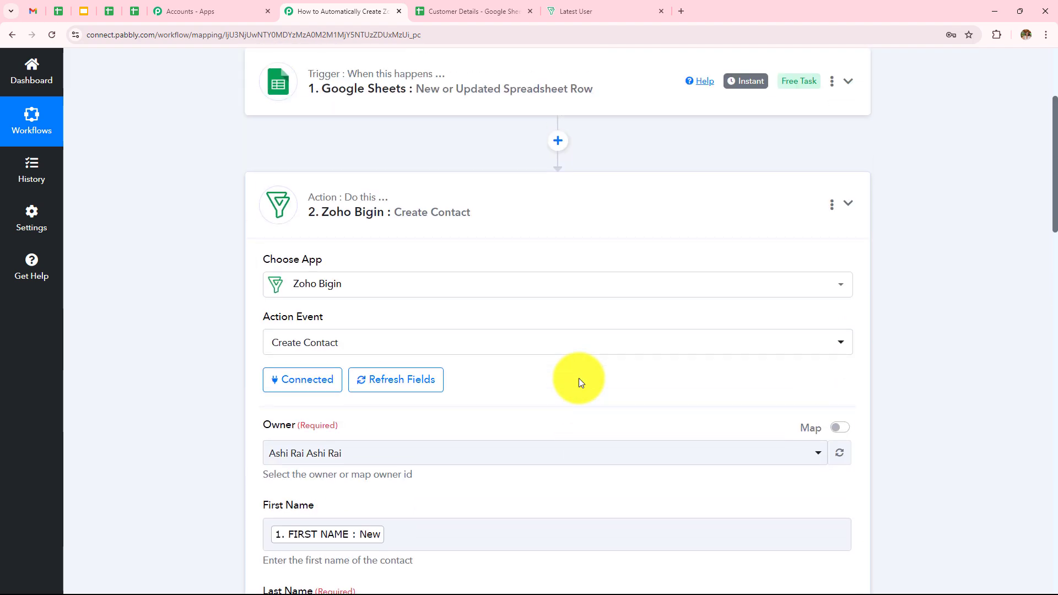
{"action": "scroll", "coordinate": [579, 382], "scroll_direction": "down", "scroll_amount": 7}
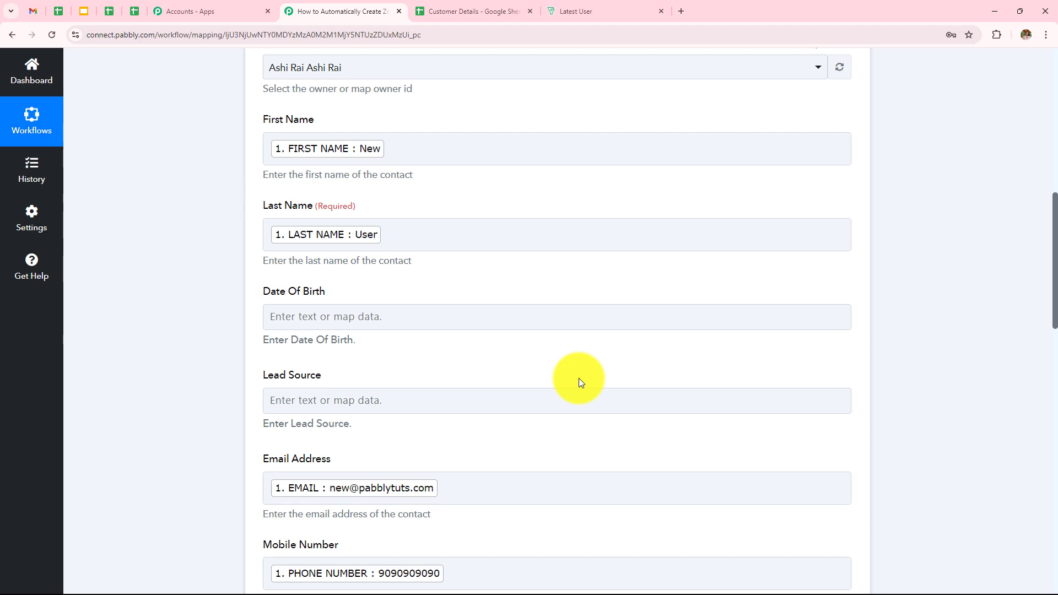
{"action": "scroll", "coordinate": [578, 378], "scroll_direction": "down", "scroll_amount": 10}
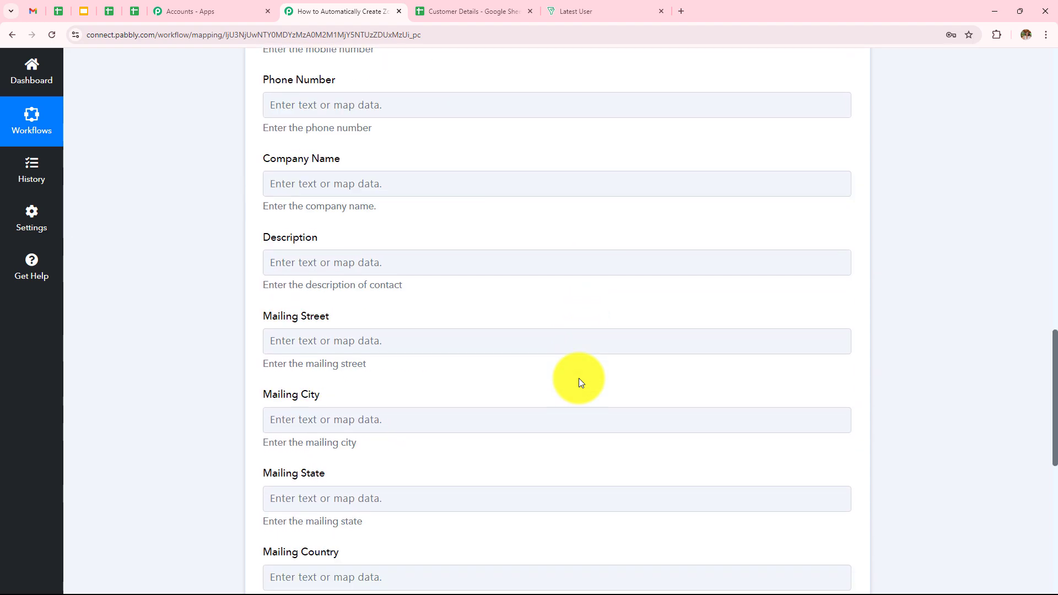
{"action": "scroll", "coordinate": [579, 378], "scroll_direction": "down", "scroll_amount": 3}
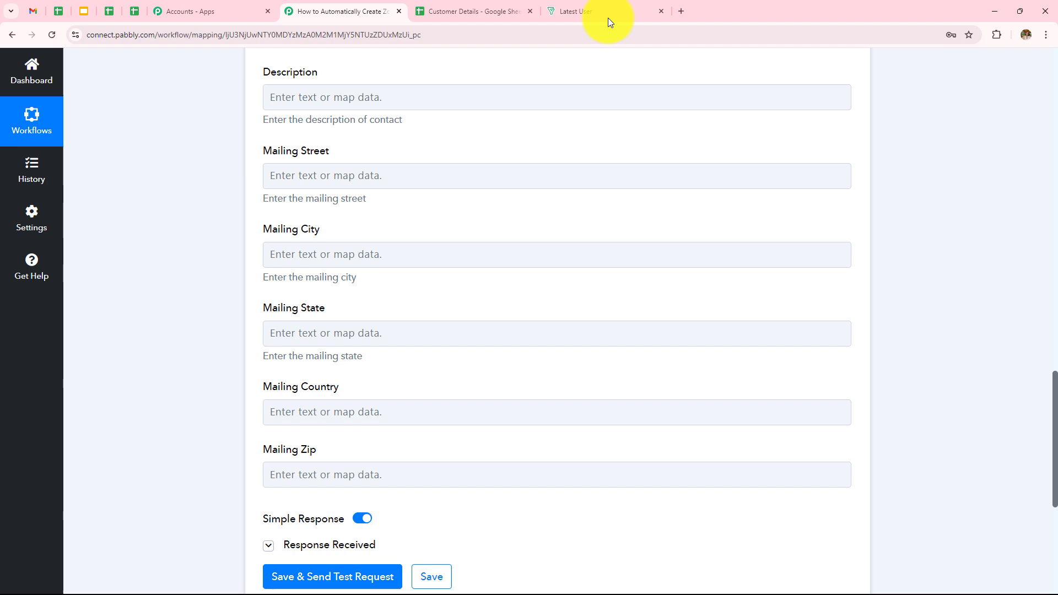
{"action": "left_click", "coordinate": [599, 5]}
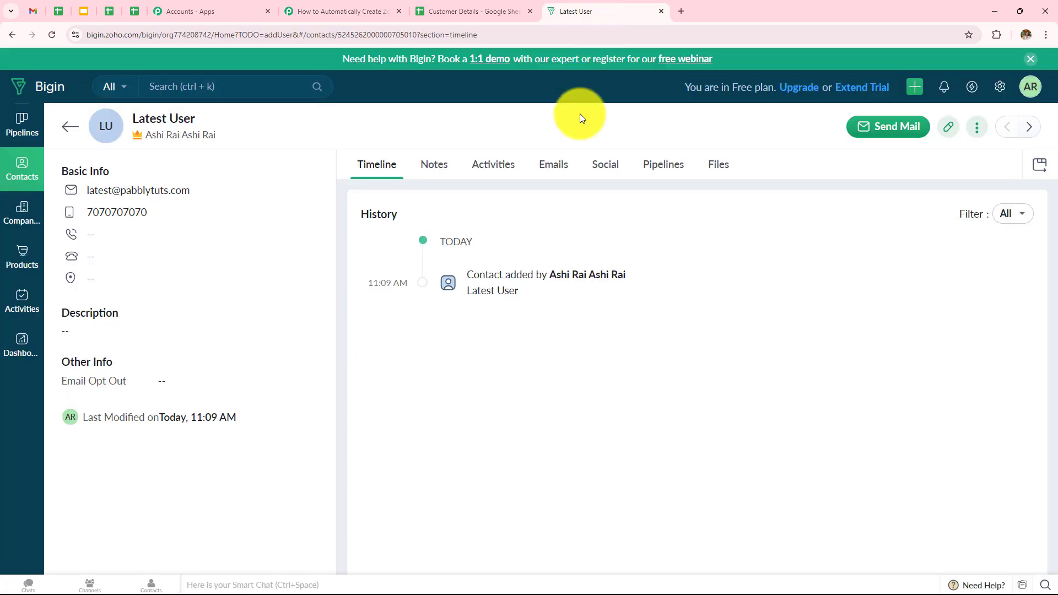
{"action": "left_click", "coordinate": [12, 35]}
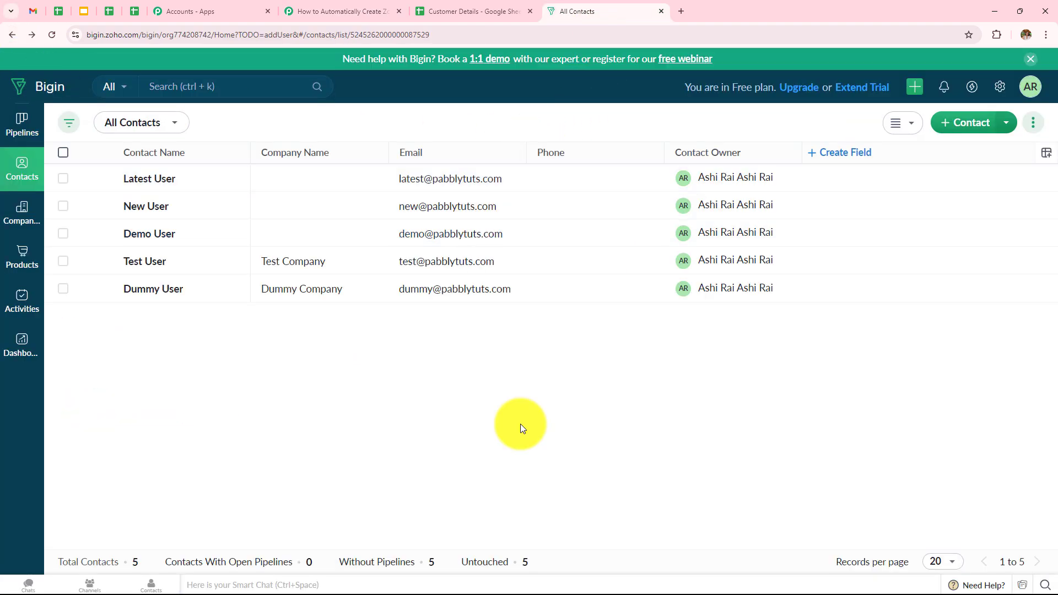
{"action": "left_click", "coordinate": [314, 11]}
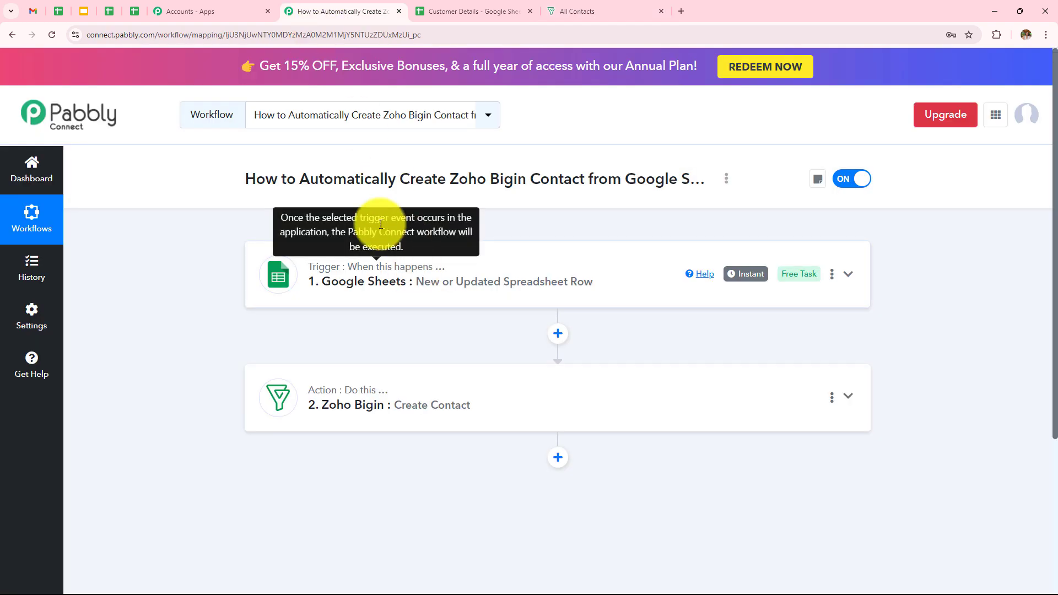